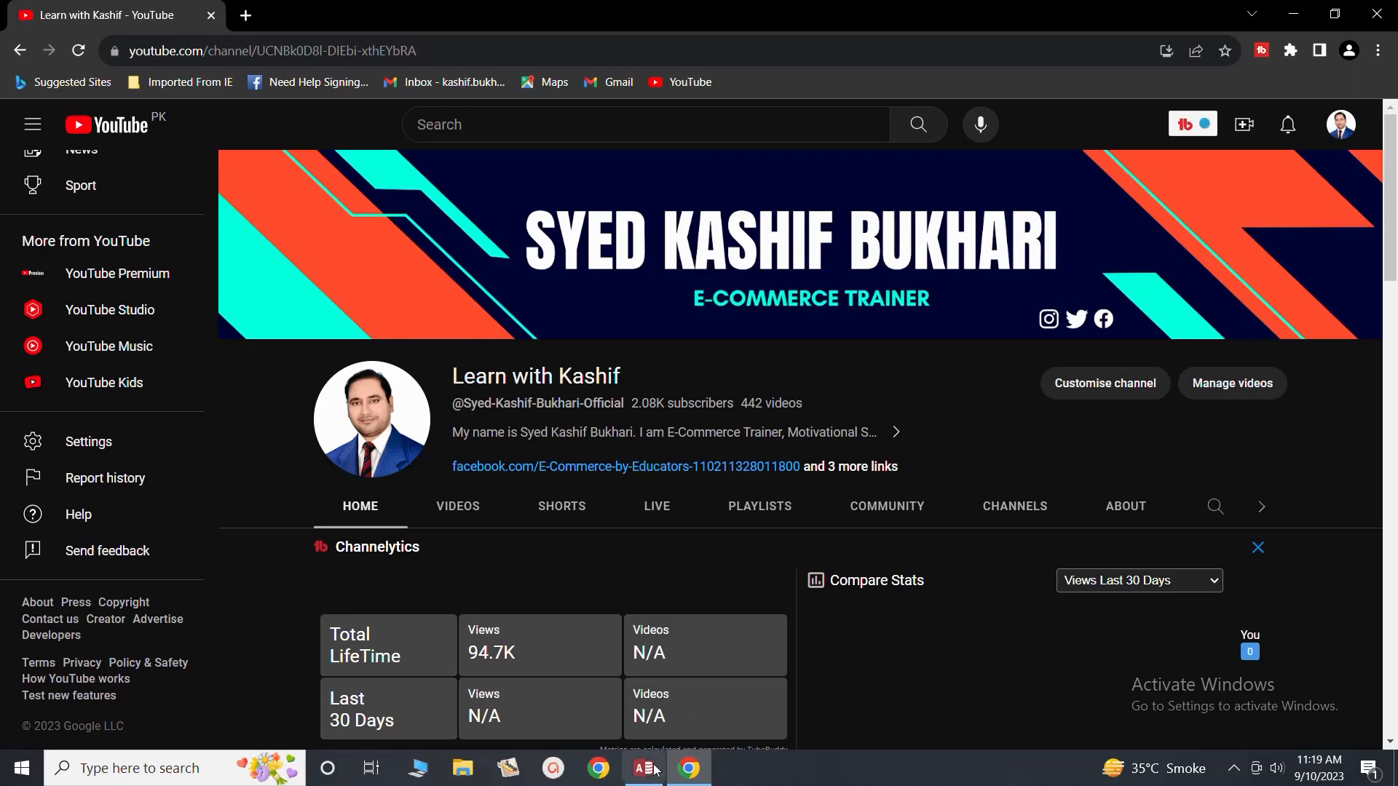
Step: Switch to the Access database and compare the fields of the Marksheet form with the columns of the Marksheet table
{"action": "left_click", "coordinate": [637, 740]}
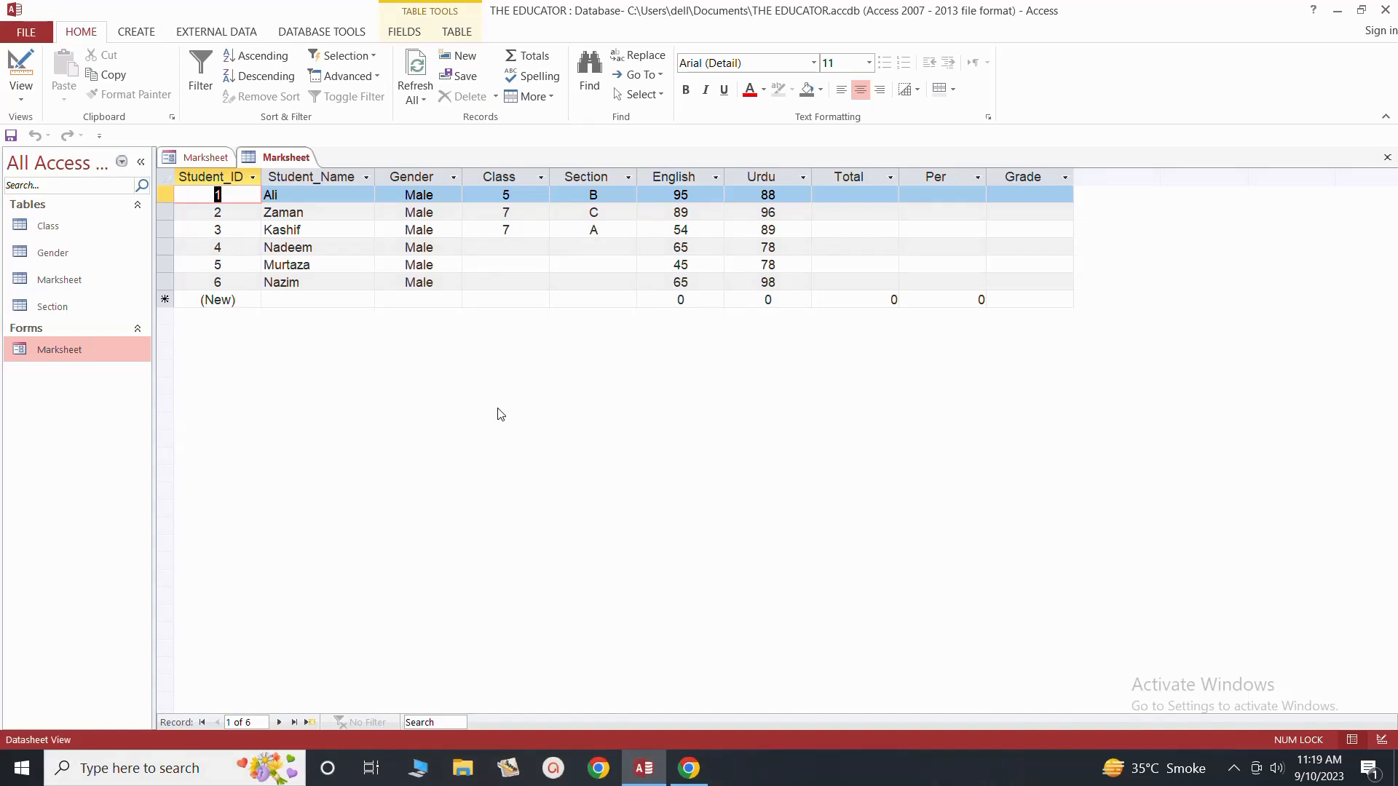
{"action": "left_click", "coordinate": [197, 157]}
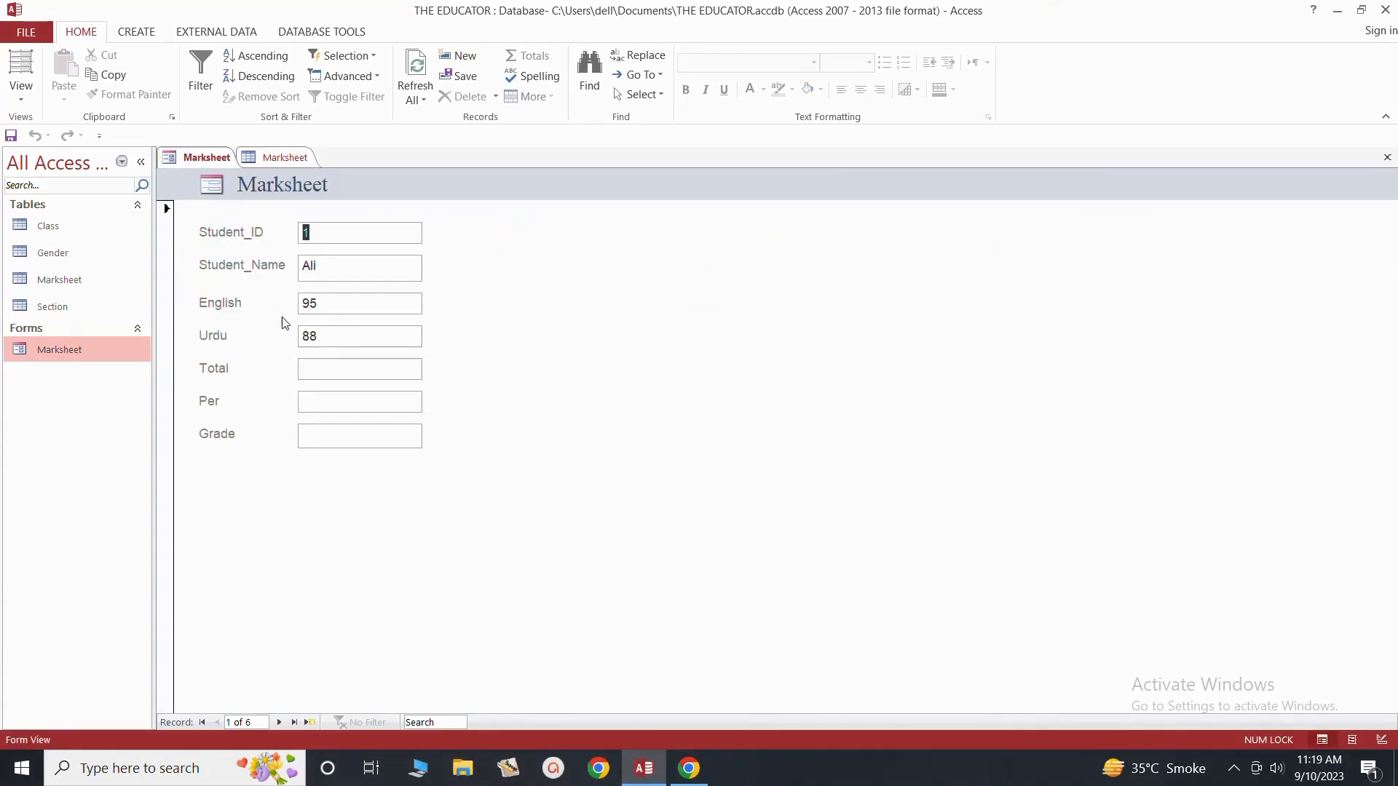
{"action": "left_click", "coordinate": [280, 157]}
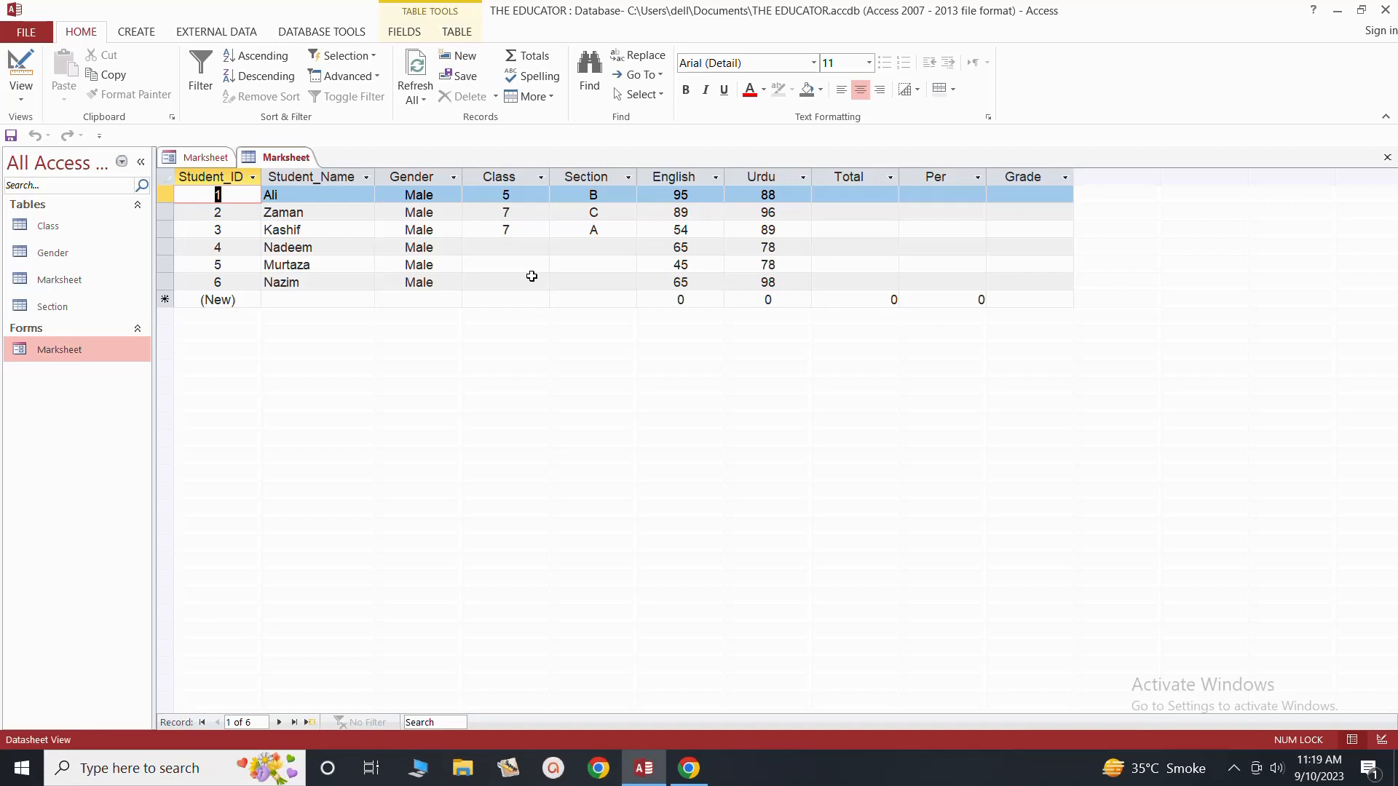
{"action": "left_click", "coordinate": [186, 159]}
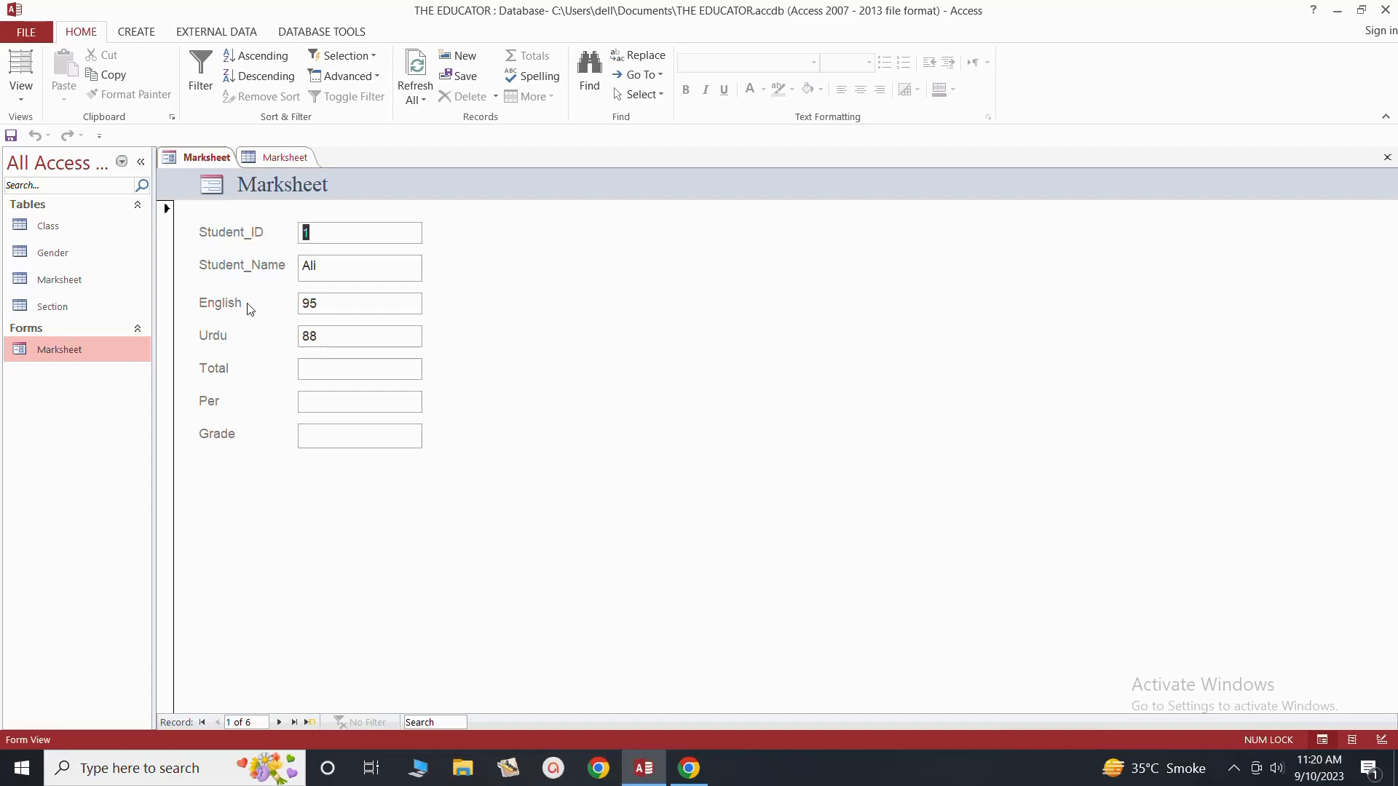
Step: Open the Marksheet form in Design View and extend its Detail section downward to about 3.9 on the vertical ruler
{"action": "left_click", "coordinate": [25, 99]}
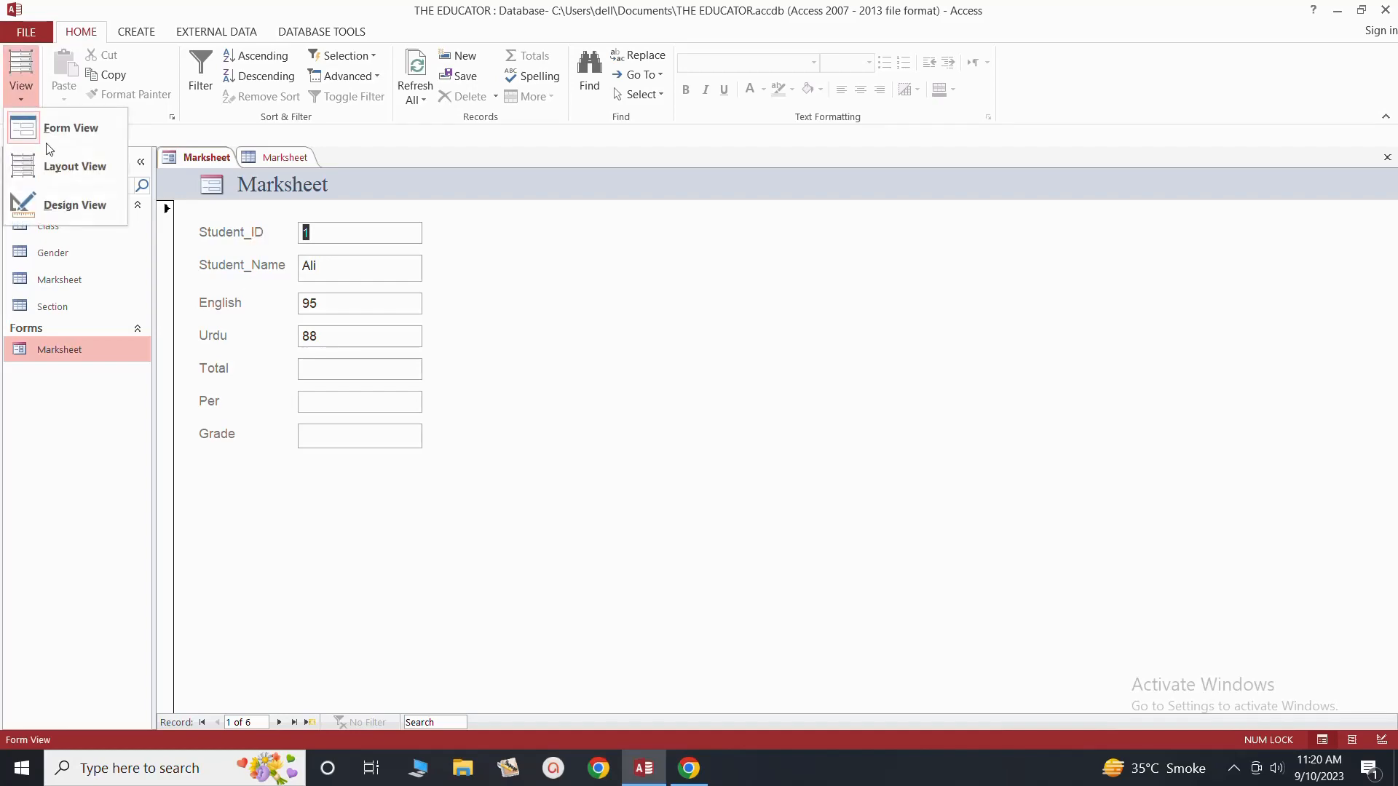
{"action": "left_click", "coordinate": [69, 205]}
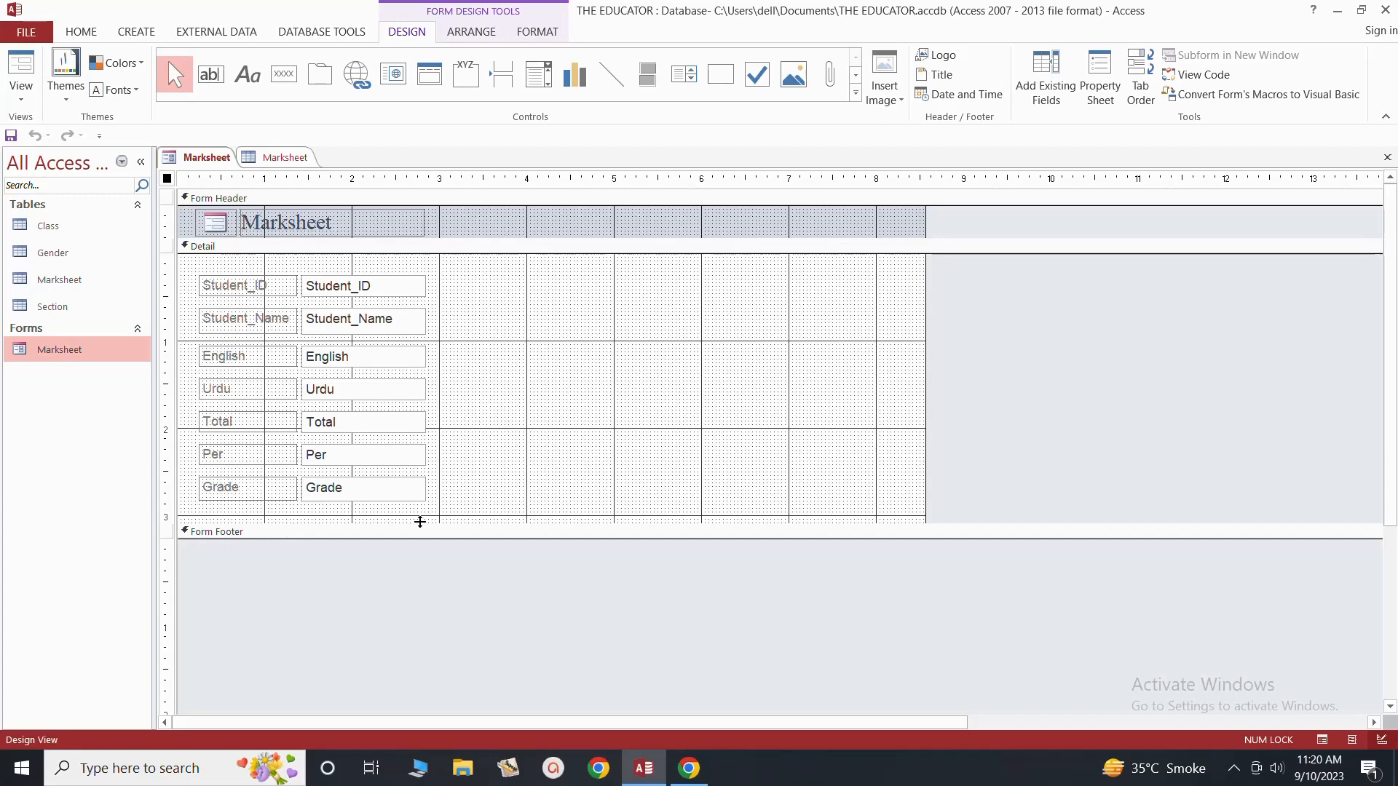
{"action": "left_click_drag", "start_coordinate": [420, 522], "coordinate": [408, 594]}
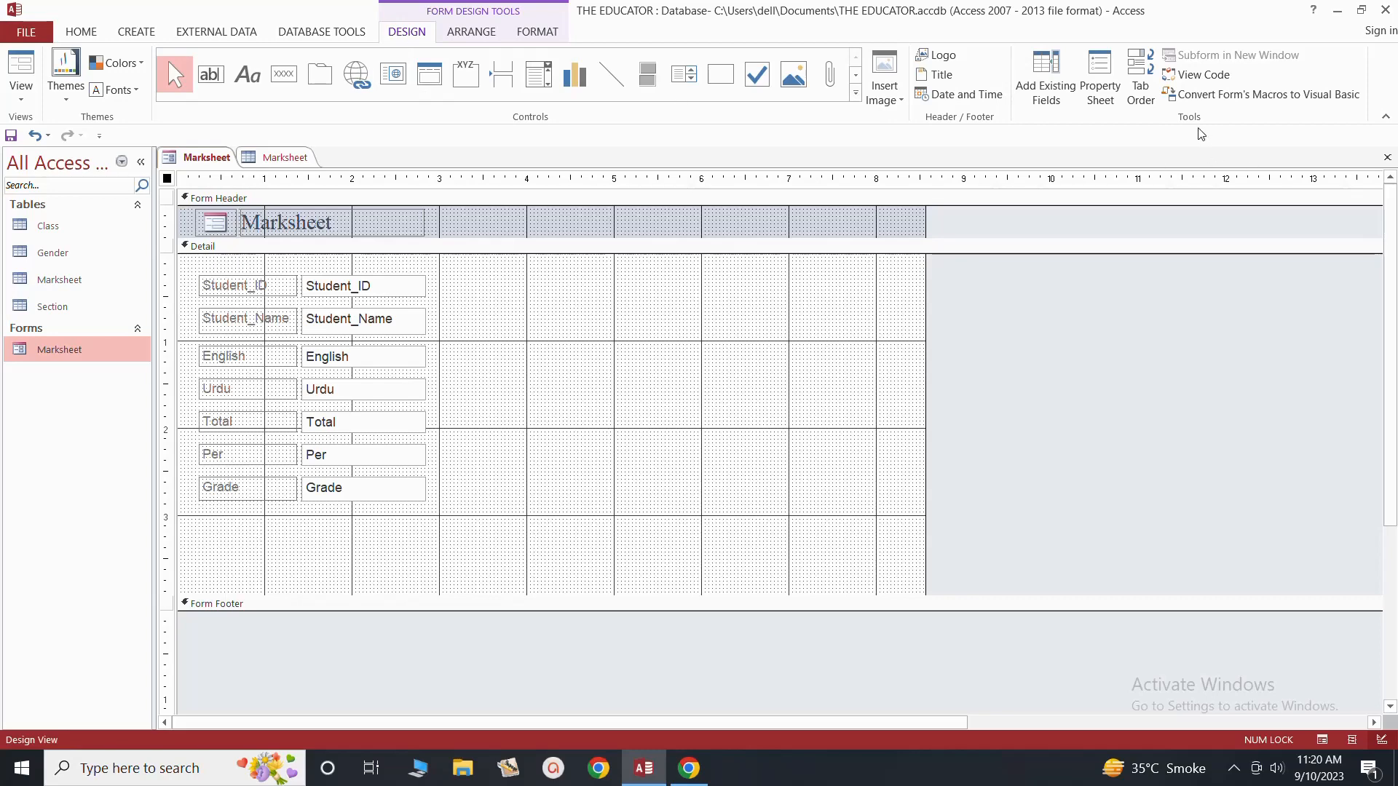
Step: Add the existing Gender, Class and Section fields to the Detail section, stacked below the Grade field
{"action": "left_click", "coordinate": [1067, 105]}
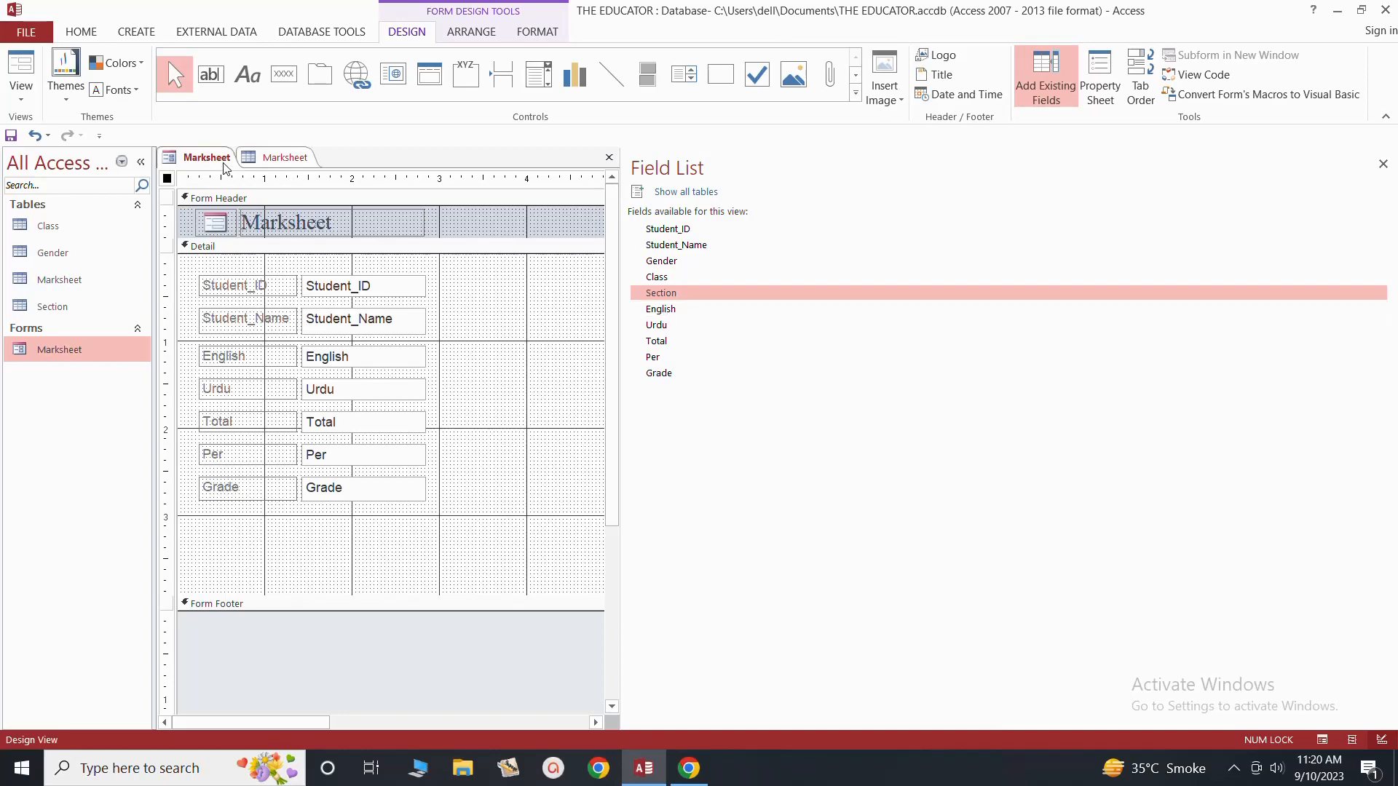
{"action": "left_click", "coordinate": [256, 160]}
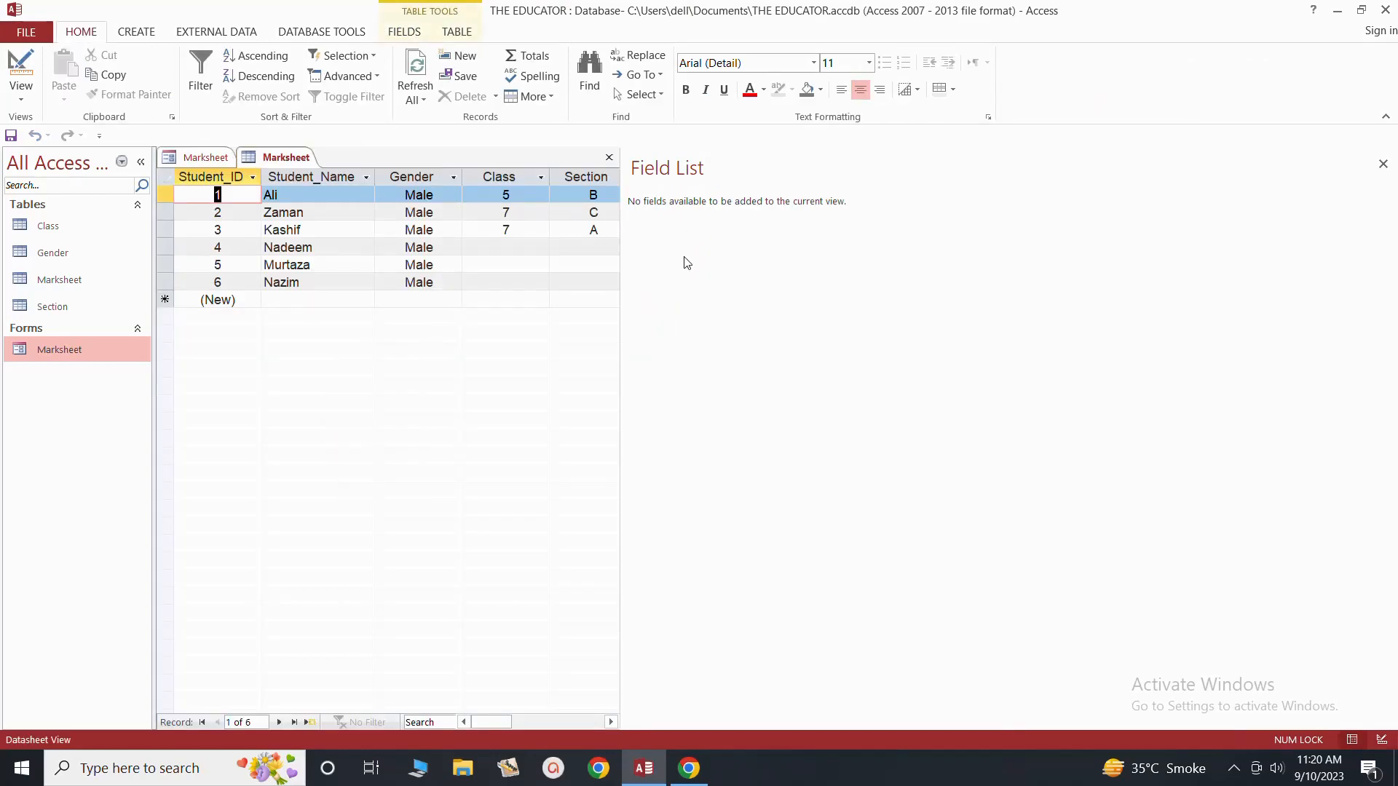
{"action": "left_click", "coordinate": [201, 159]}
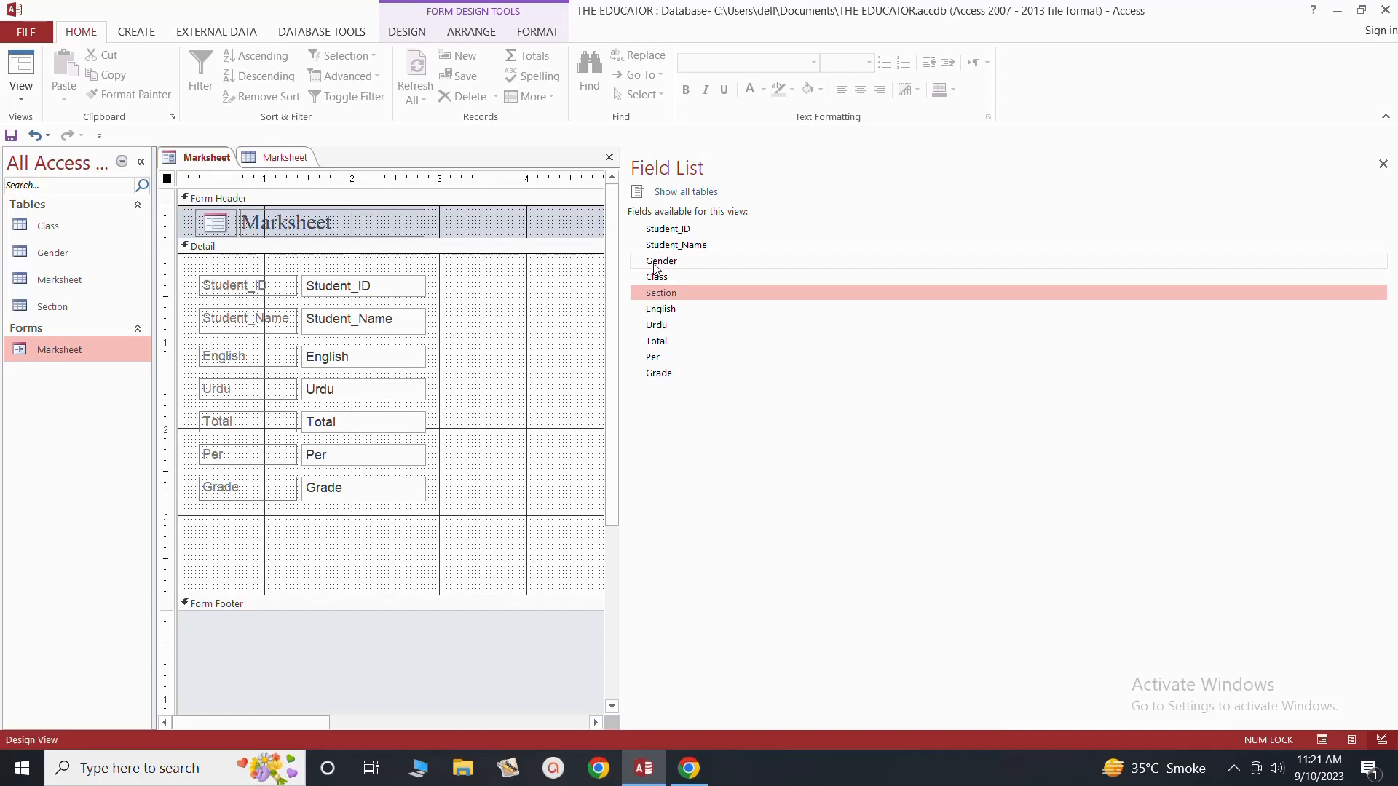
{"action": "left_click_drag", "start_coordinate": [655, 264], "coordinate": [412, 544]}
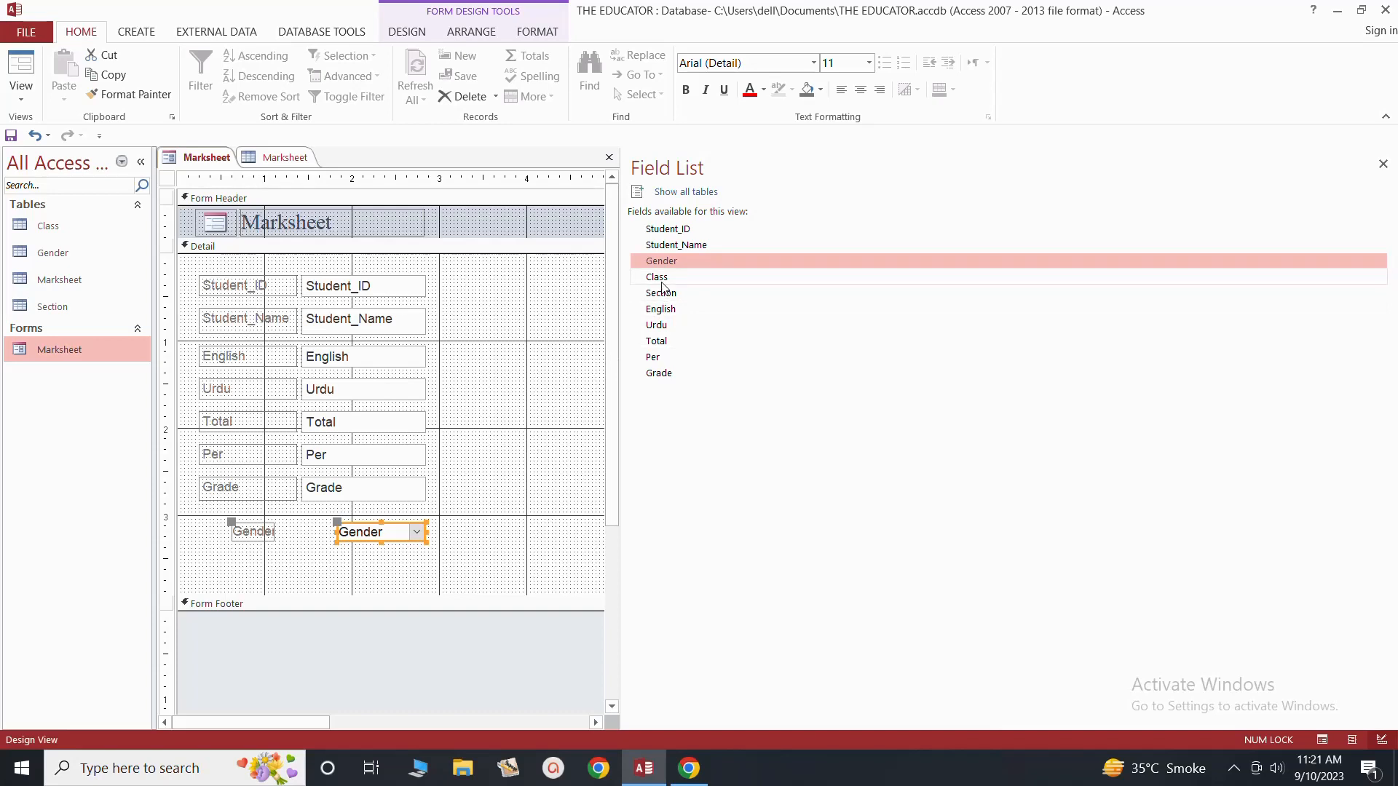
{"action": "left_click_drag", "start_coordinate": [661, 283], "coordinate": [398, 568]}
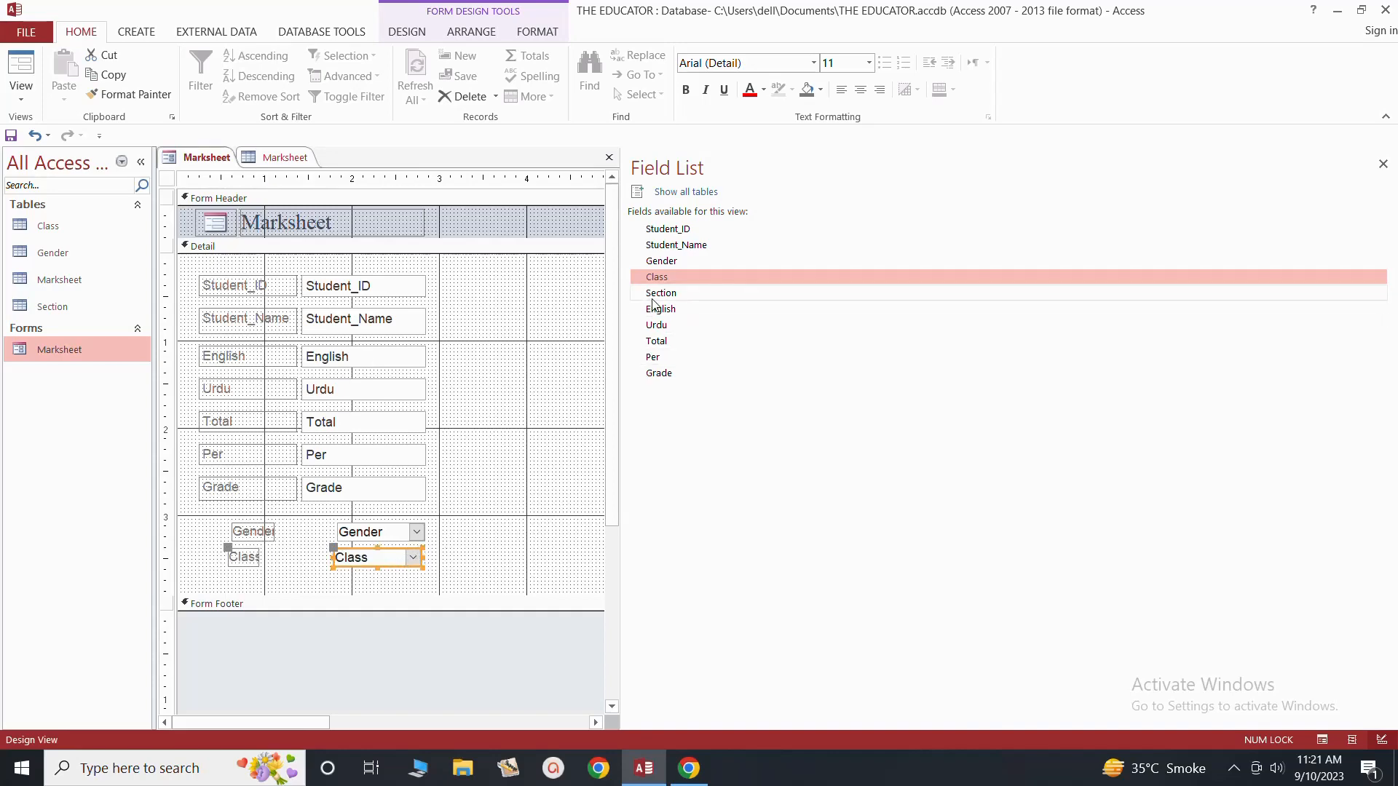
{"action": "left_click_drag", "start_coordinate": [653, 299], "coordinate": [402, 591]}
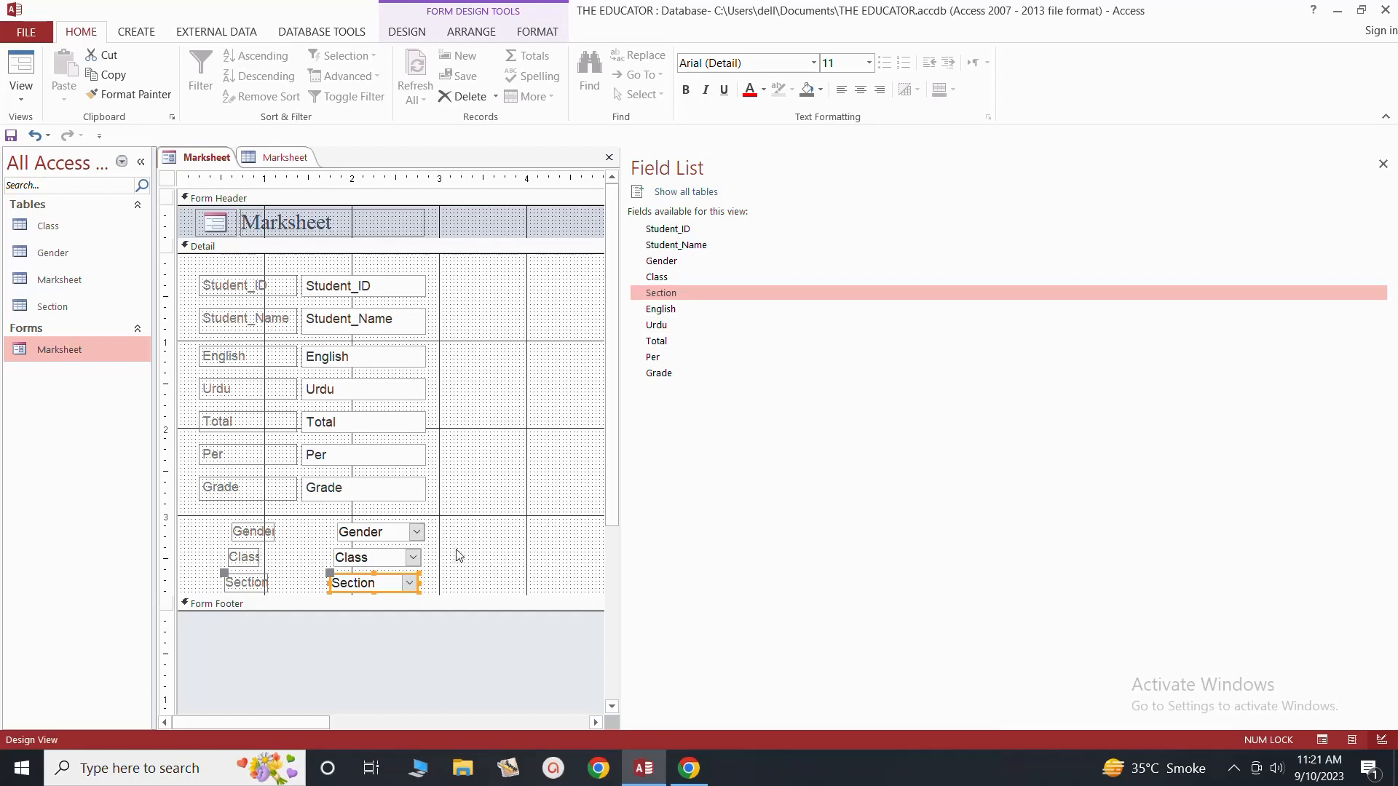
{"action": "left_click", "coordinate": [1383, 164]}
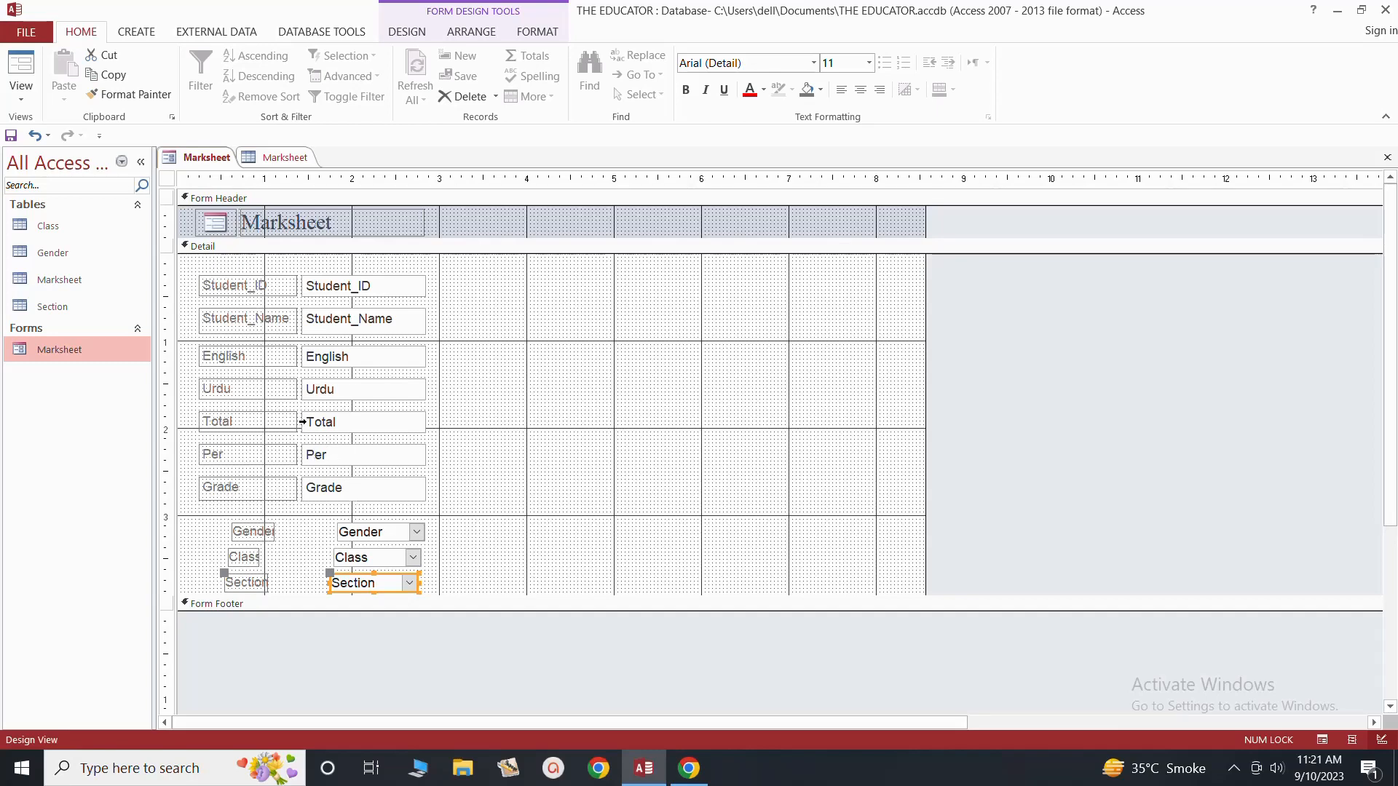
Step: Move the Gender, Class and Section controls into the form layout, in that order, between Student_Name and English
{"action": "left_click", "coordinate": [381, 528]}
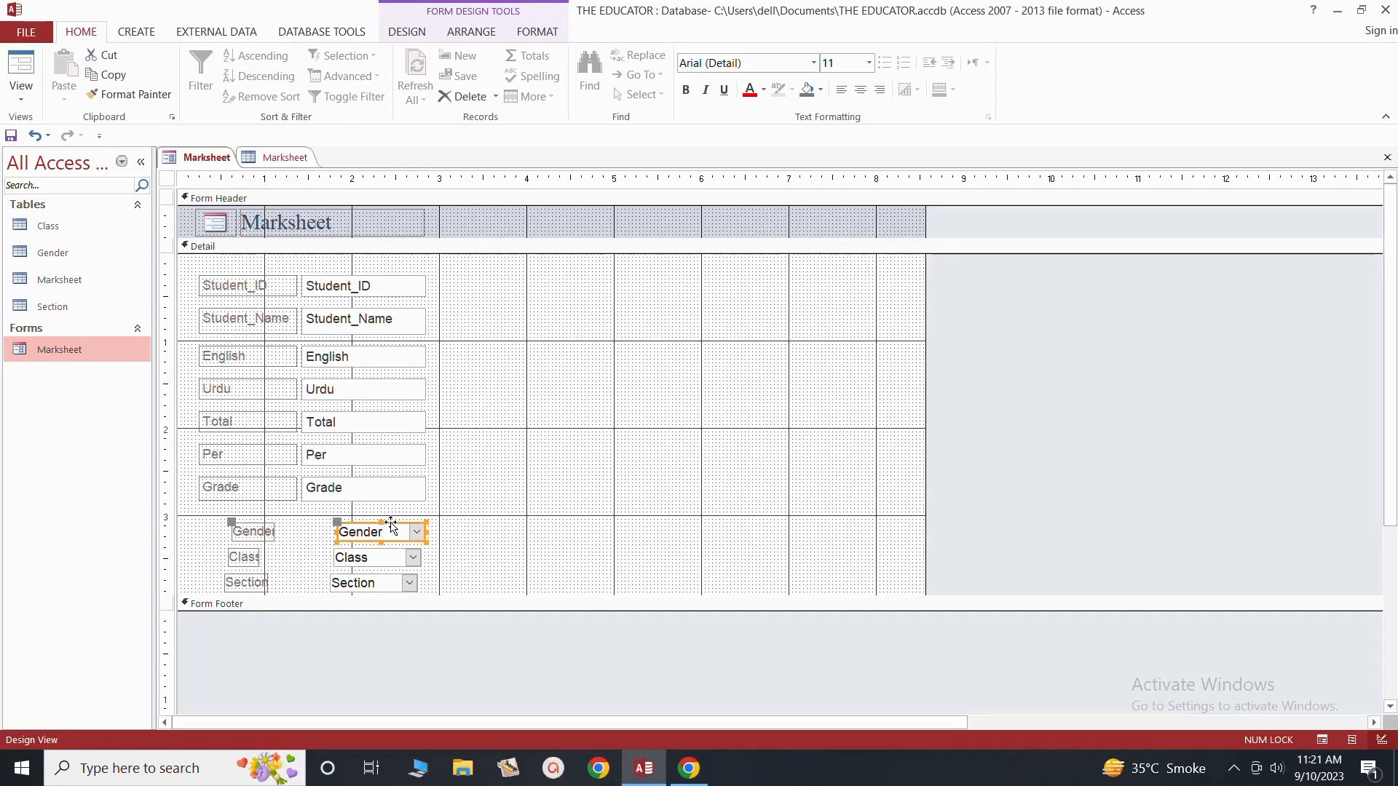
{"action": "left_click_drag", "start_coordinate": [392, 526], "coordinate": [362, 345]}
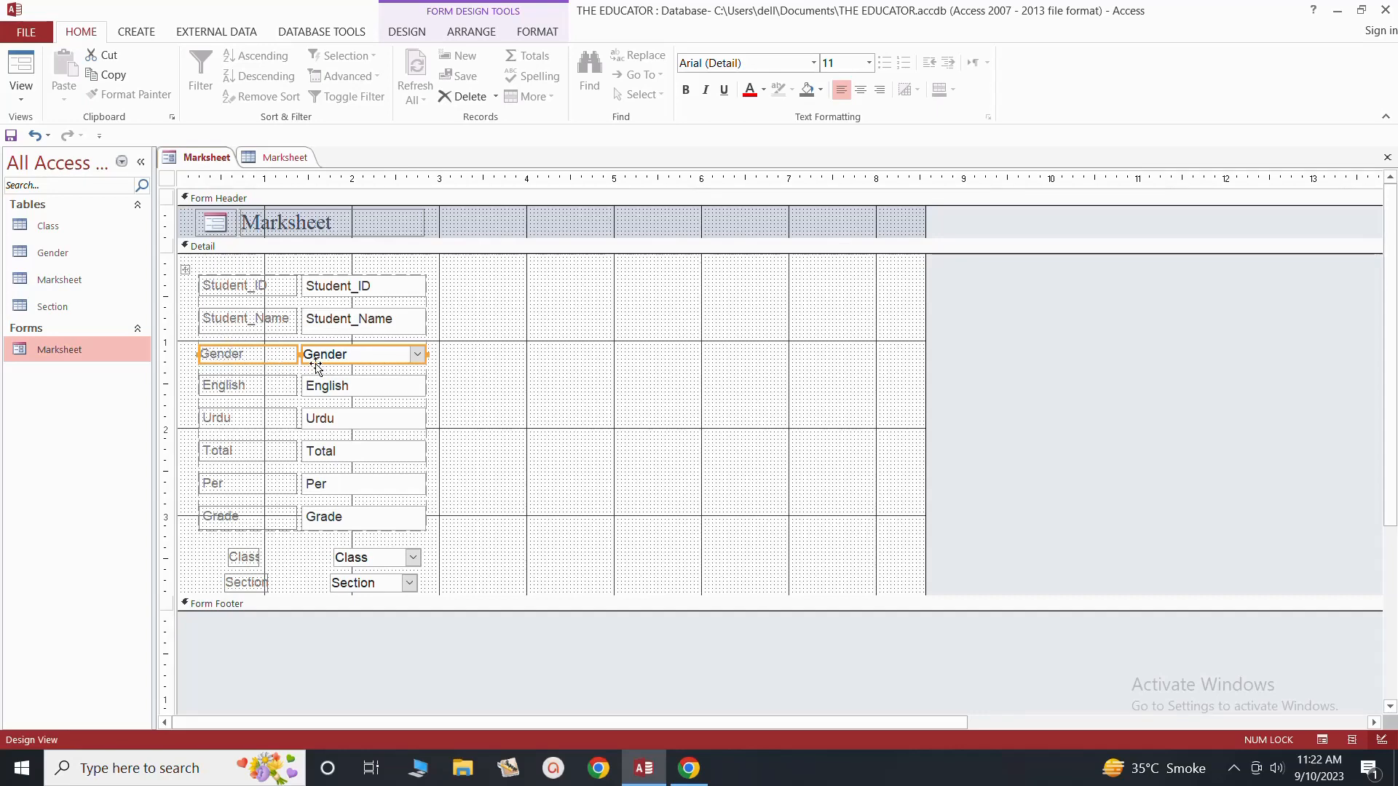
{"action": "left_click", "coordinate": [383, 554]}
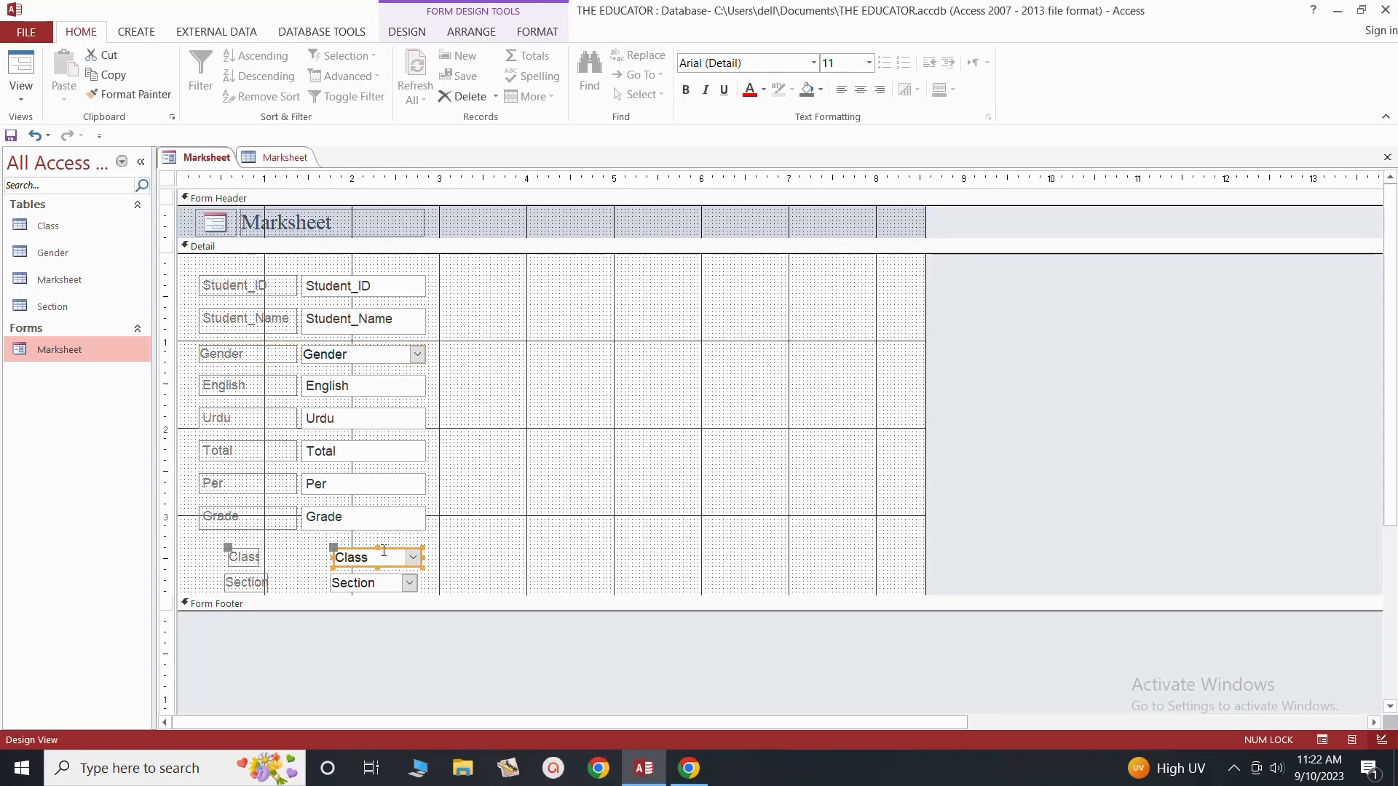
{"action": "left_click_drag", "start_coordinate": [386, 550], "coordinate": [369, 377]}
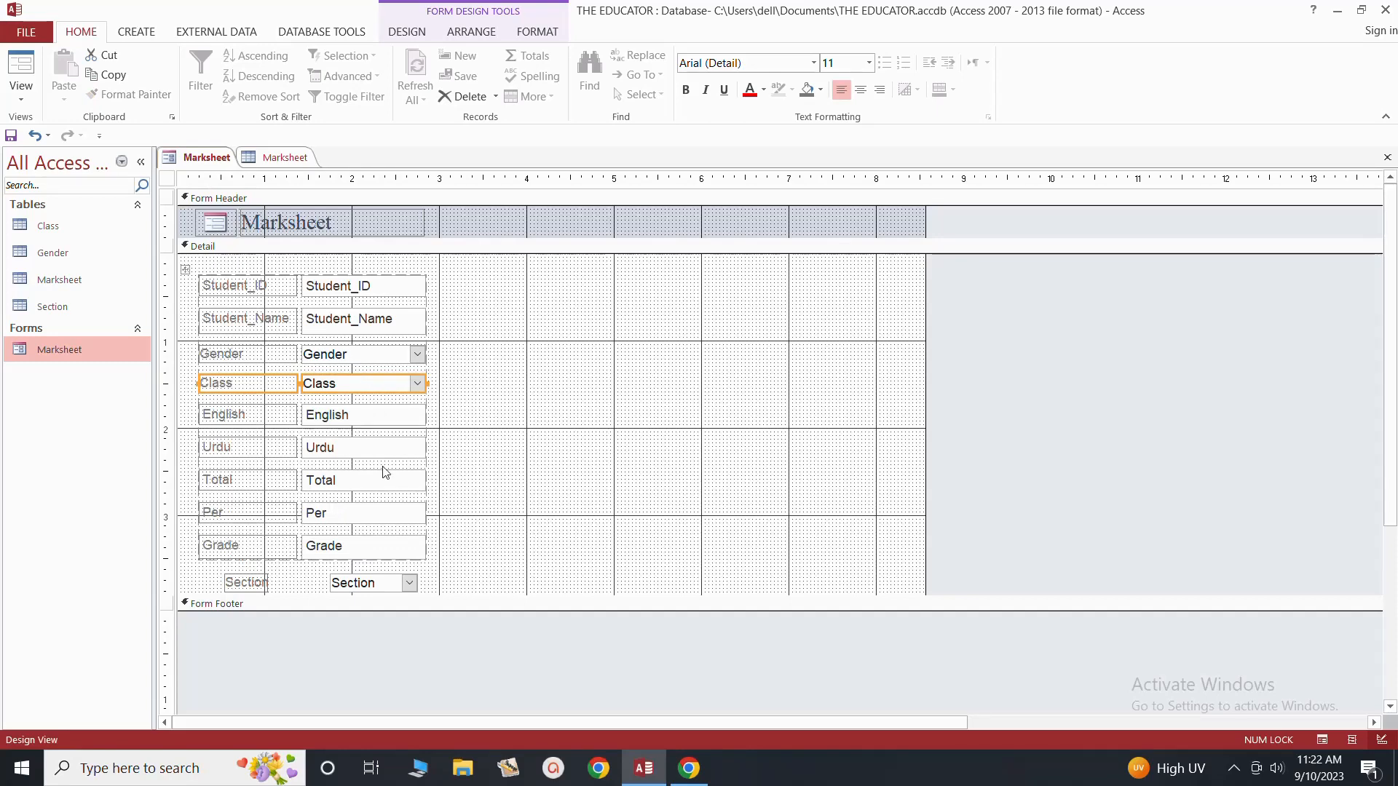
{"action": "left_click", "coordinate": [385, 580]}
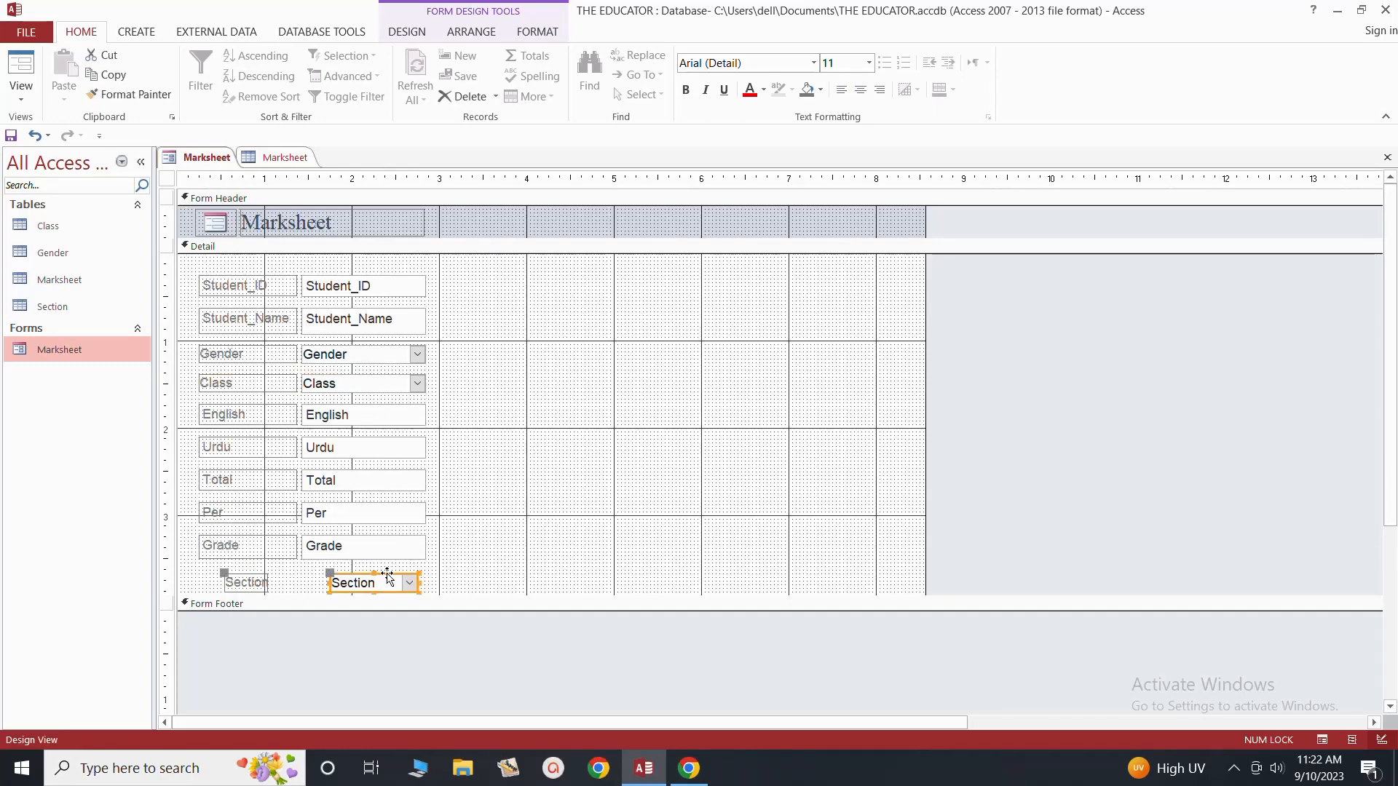
{"action": "left_click_drag", "start_coordinate": [386, 579], "coordinate": [380, 406]}
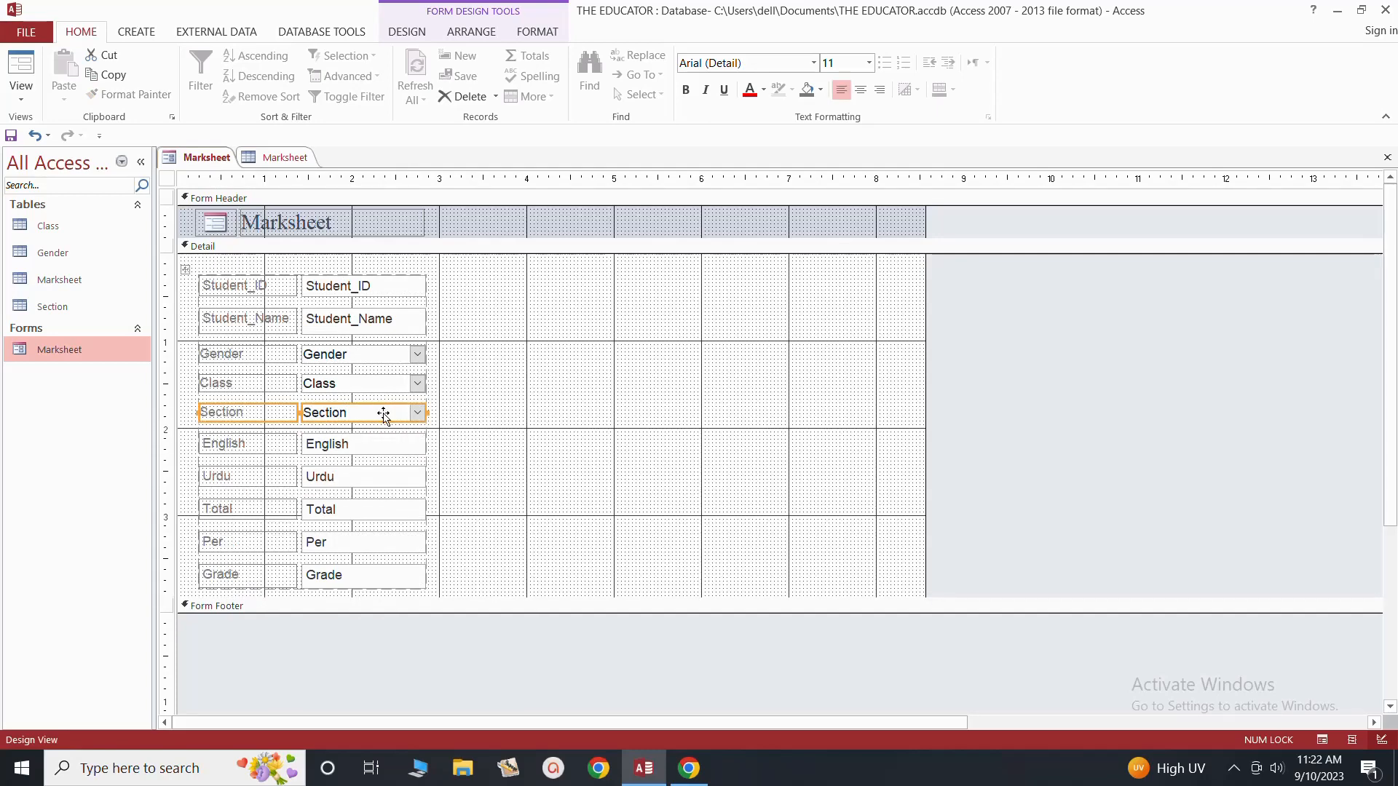
Step: Close the Marksheet form, saving its design changes, and close the Marksheet table
{"action": "left_click", "coordinate": [1386, 159]}
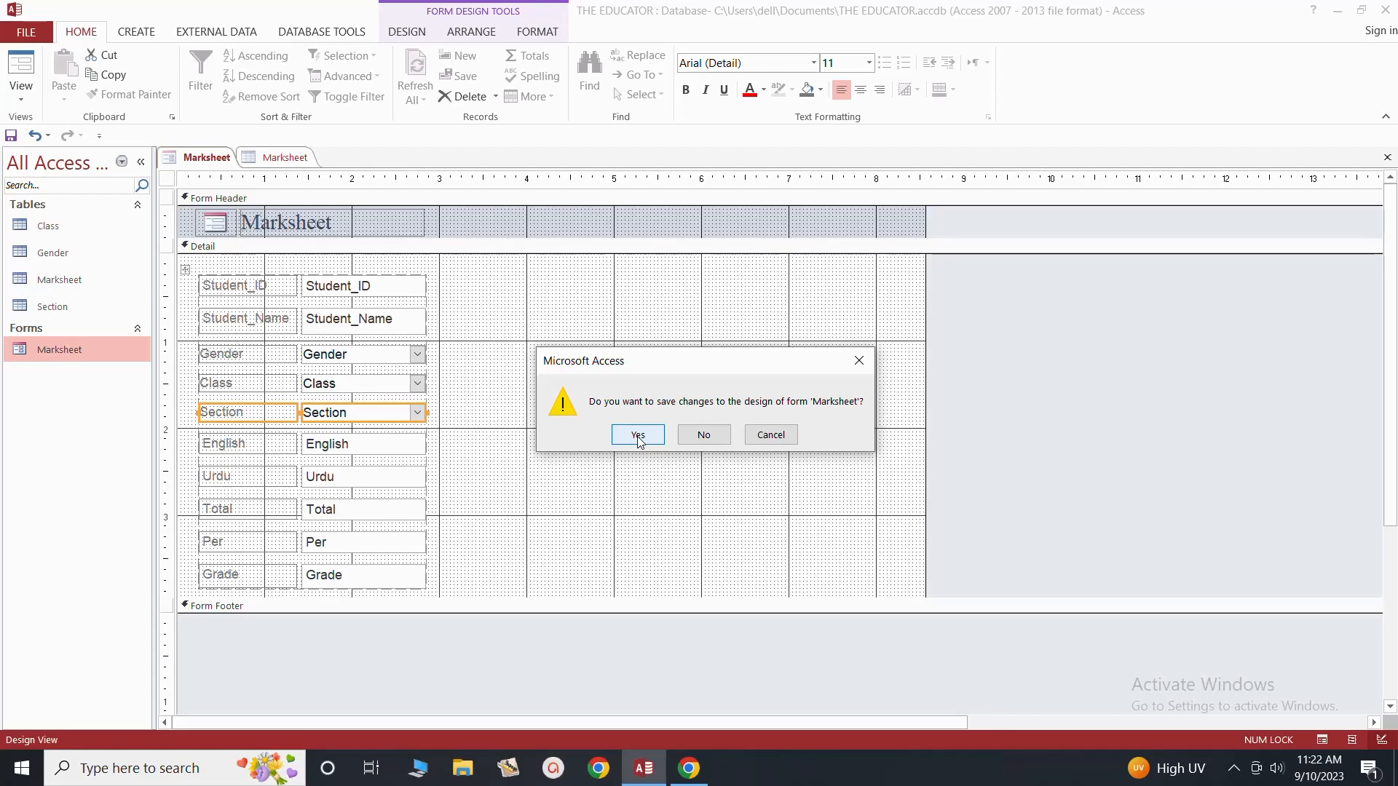
{"action": "left_click", "coordinate": [638, 437]}
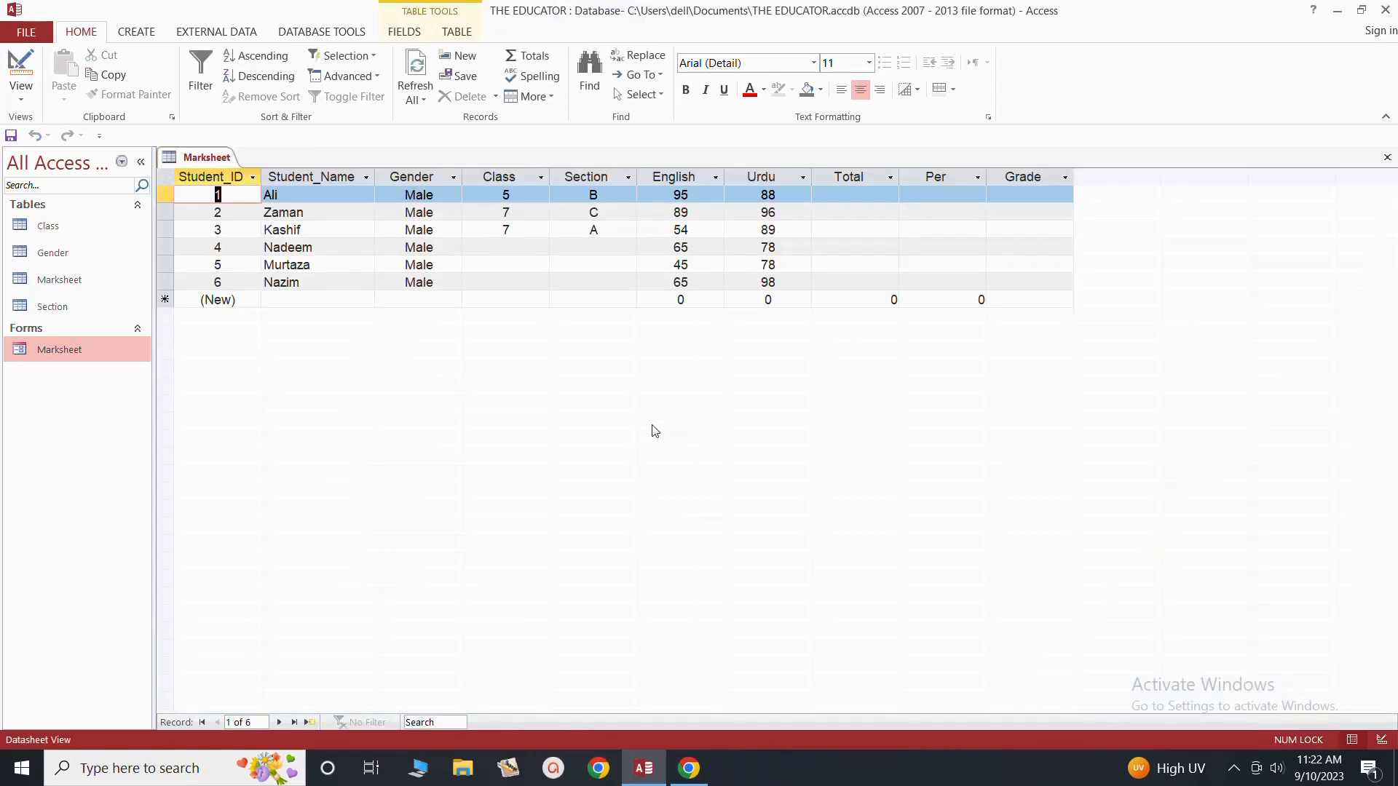
{"action": "left_click", "coordinate": [1387, 157]}
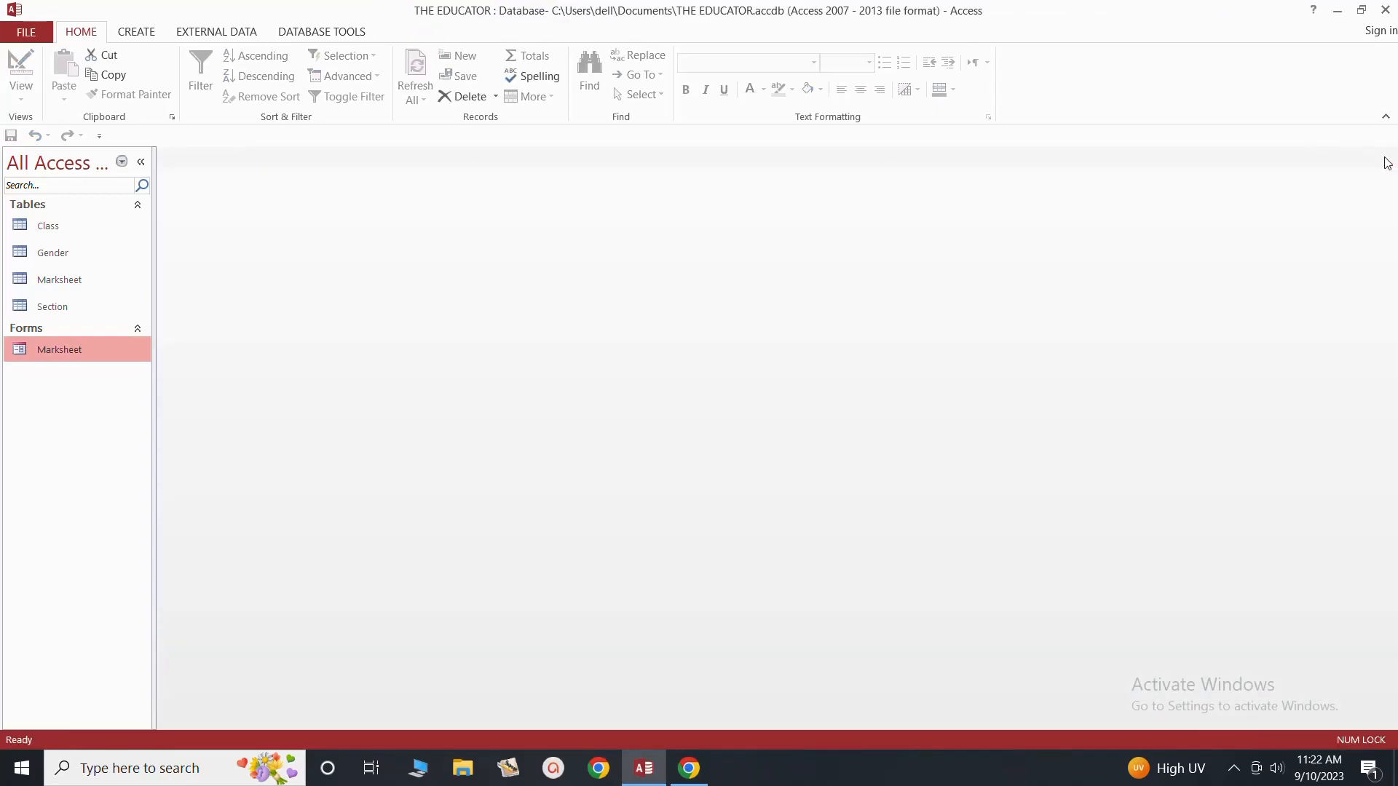
Step: Reopen the Marksheet form and go to record 4
{"action": "right_click", "coordinate": [56, 352]}
{"action": "left_click", "coordinate": [96, 366]}
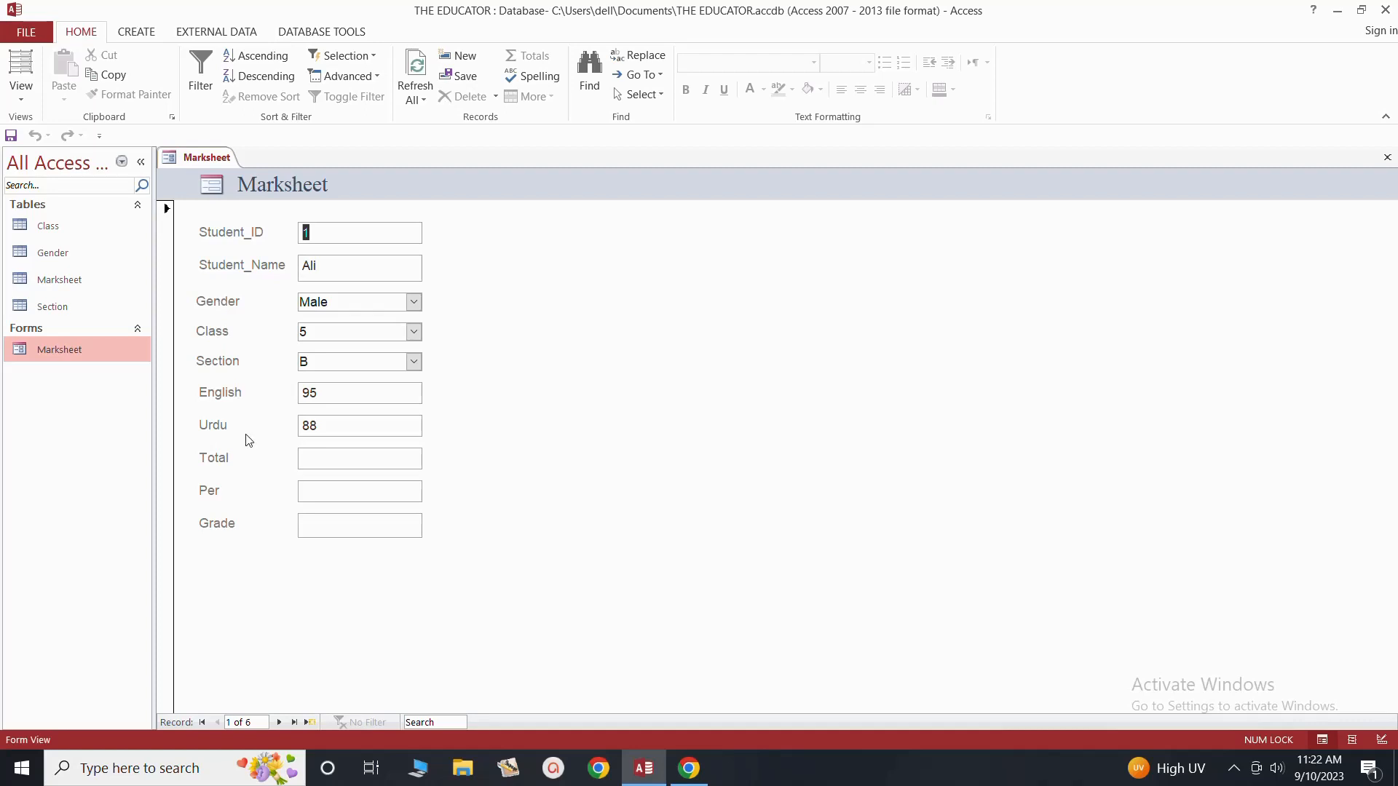
{"action": "left_click", "coordinate": [280, 722]}
{"action": "left_click", "coordinate": [280, 722]}
{"action": "left_click", "coordinate": [280, 722]}
Step: In record 4, set Gender to Female, Class to 5 and Section to C
{"action": "left_click", "coordinate": [419, 303]}
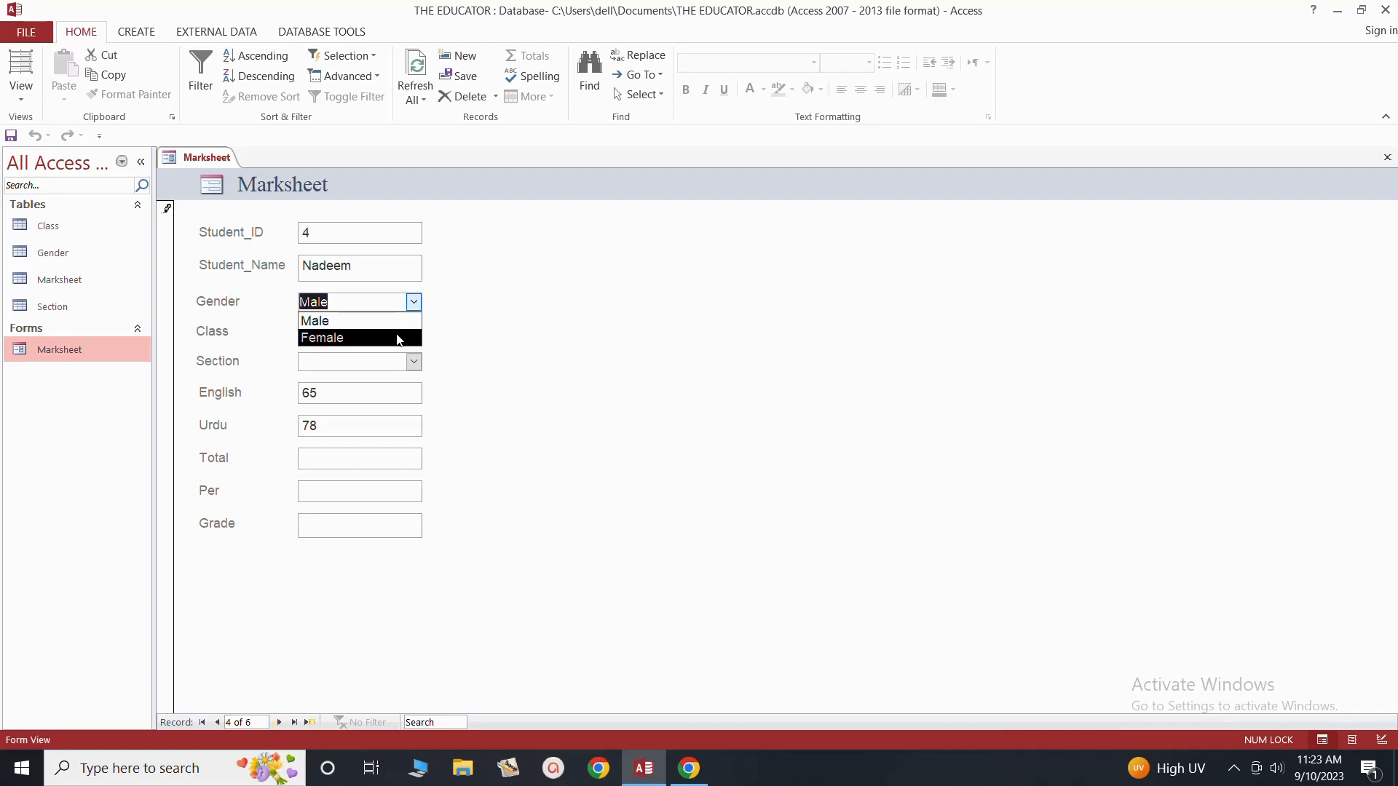
{"action": "left_click", "coordinate": [399, 333]}
{"action": "left_click", "coordinate": [413, 332]}
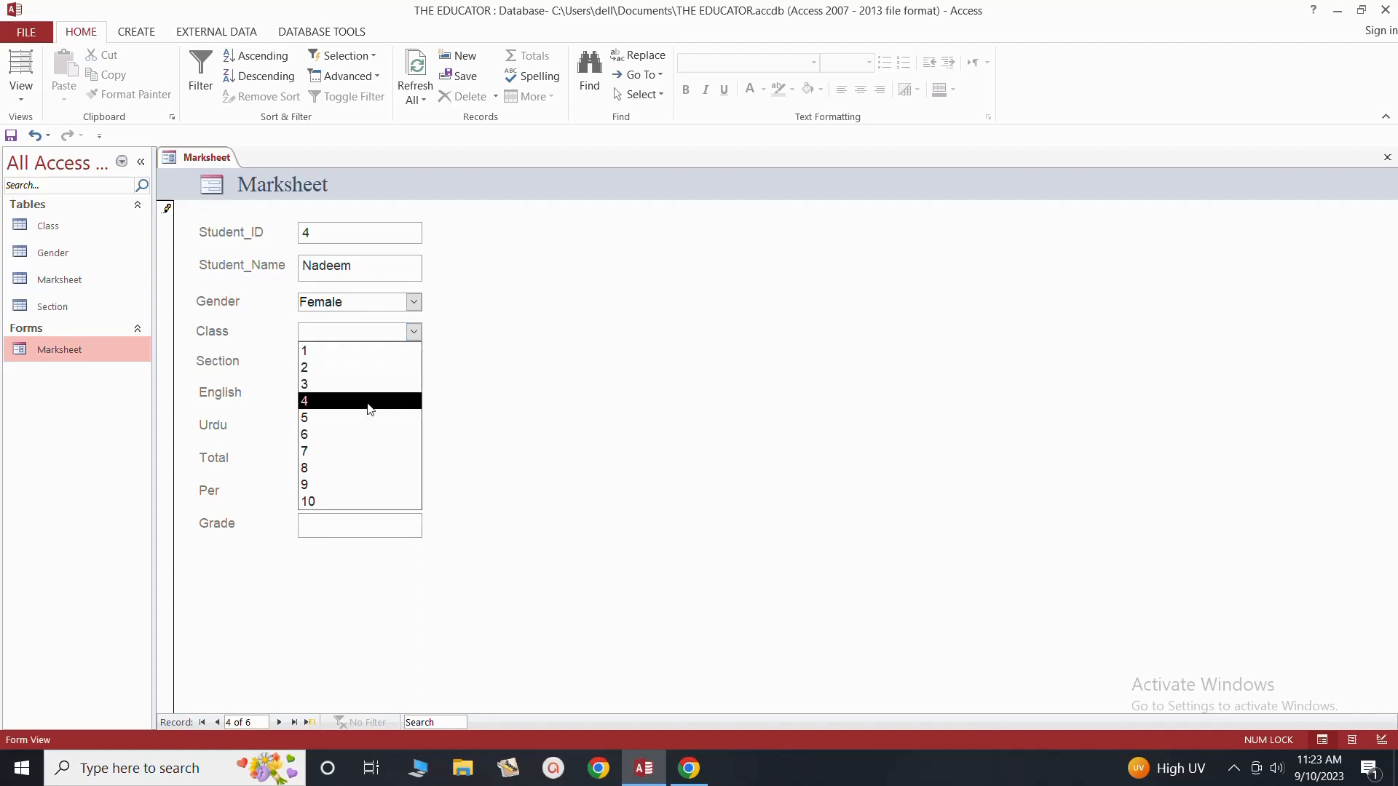
{"action": "left_click", "coordinate": [380, 412]}
{"action": "left_click", "coordinate": [414, 362]}
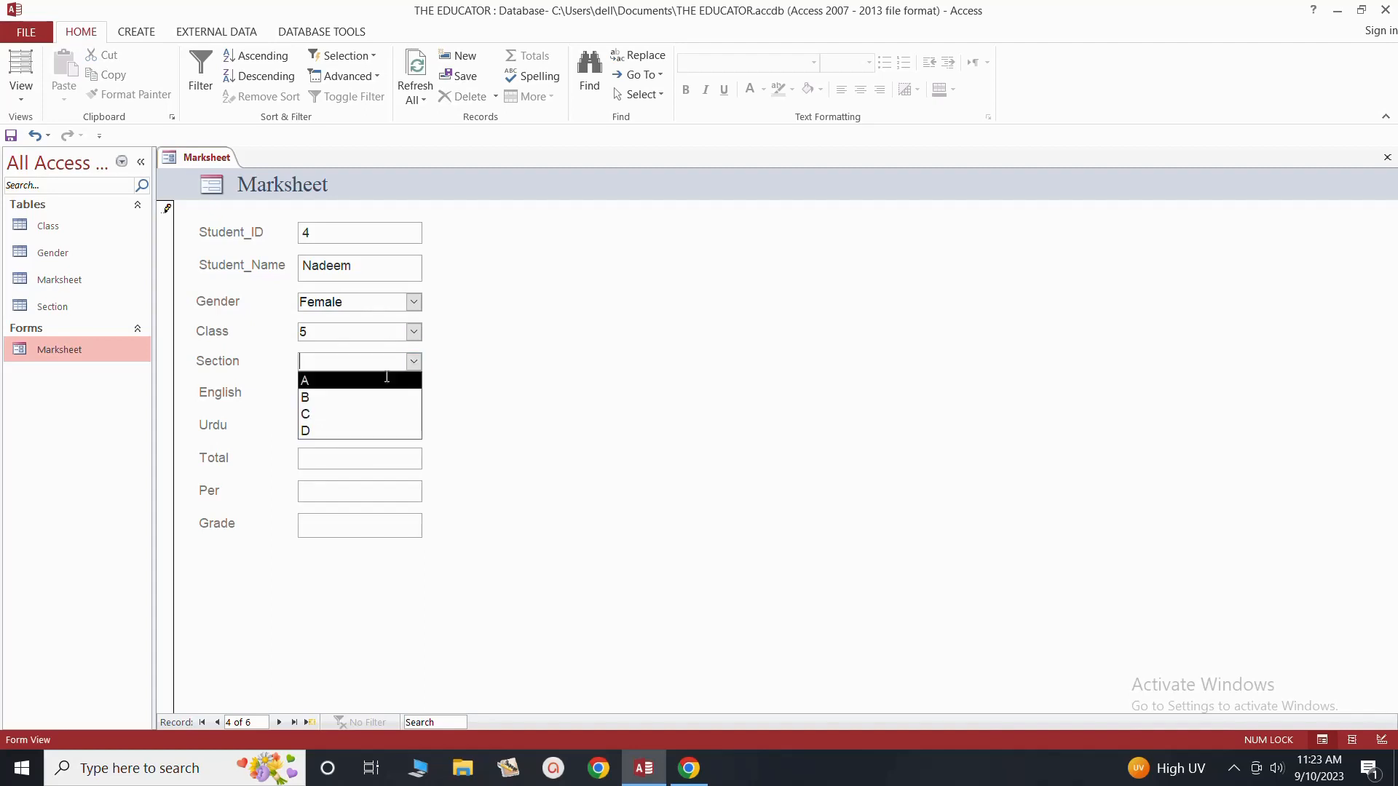
{"action": "left_click", "coordinate": [362, 421]}
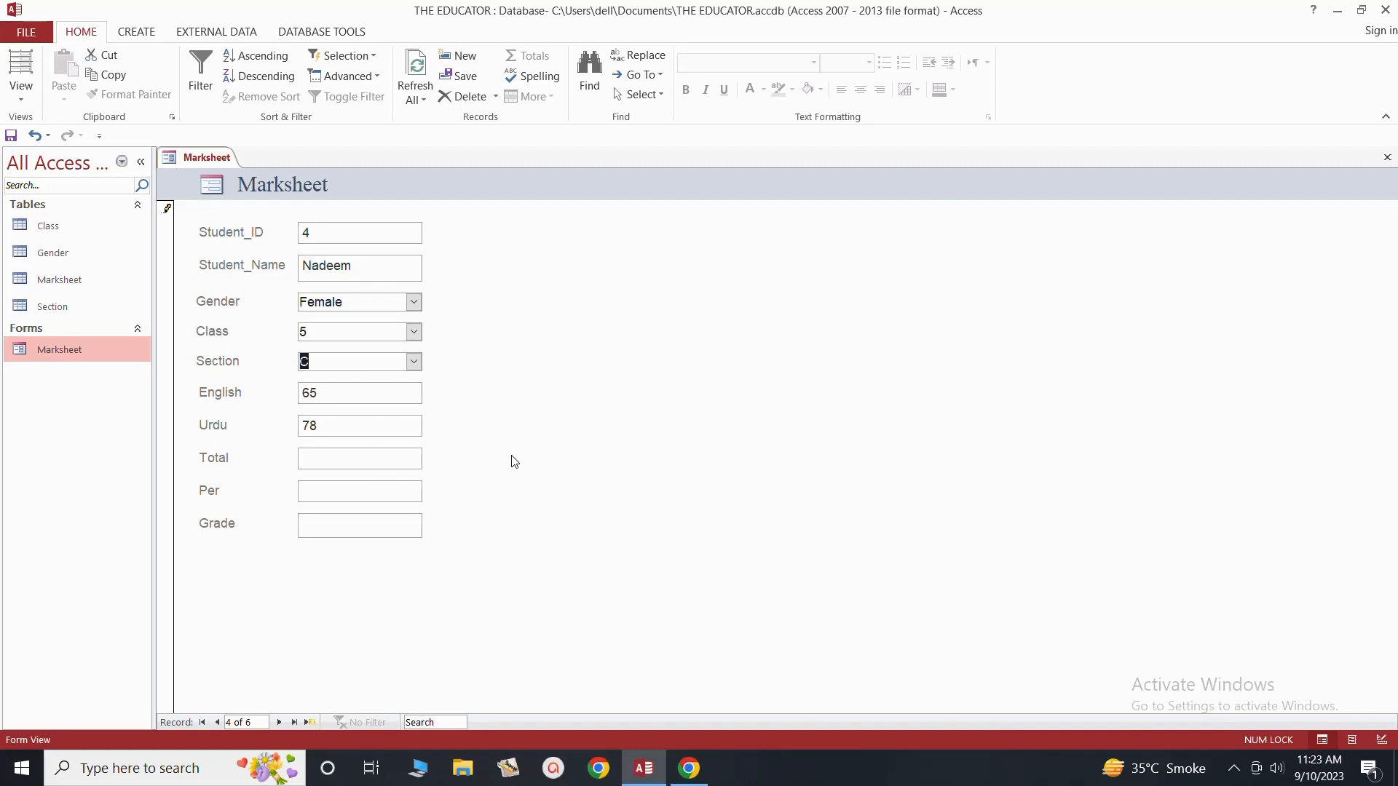
Step: Open the Marksheet table to check its records, and return to the Marksheet form
{"action": "right_click", "coordinate": [94, 279]}
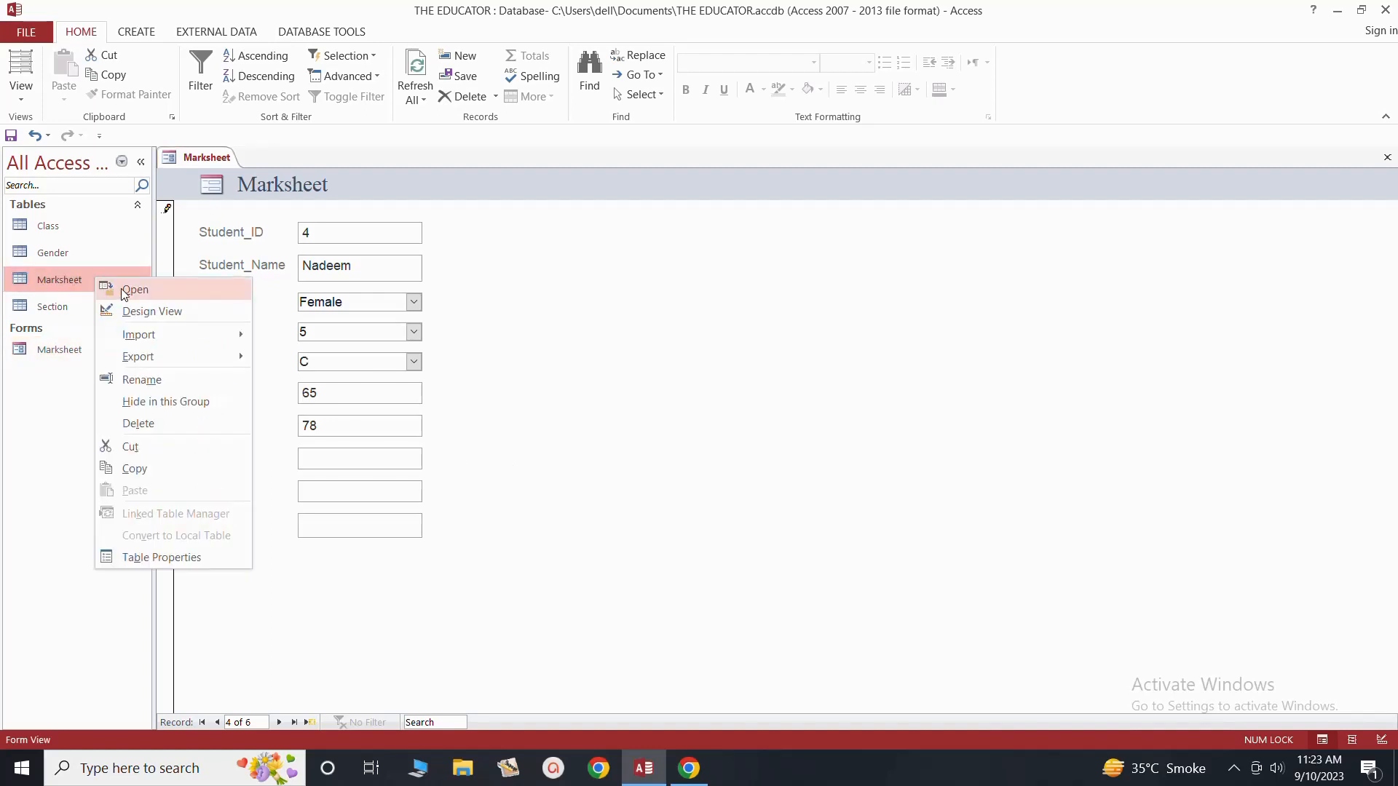
{"action": "left_click", "coordinate": [126, 290]}
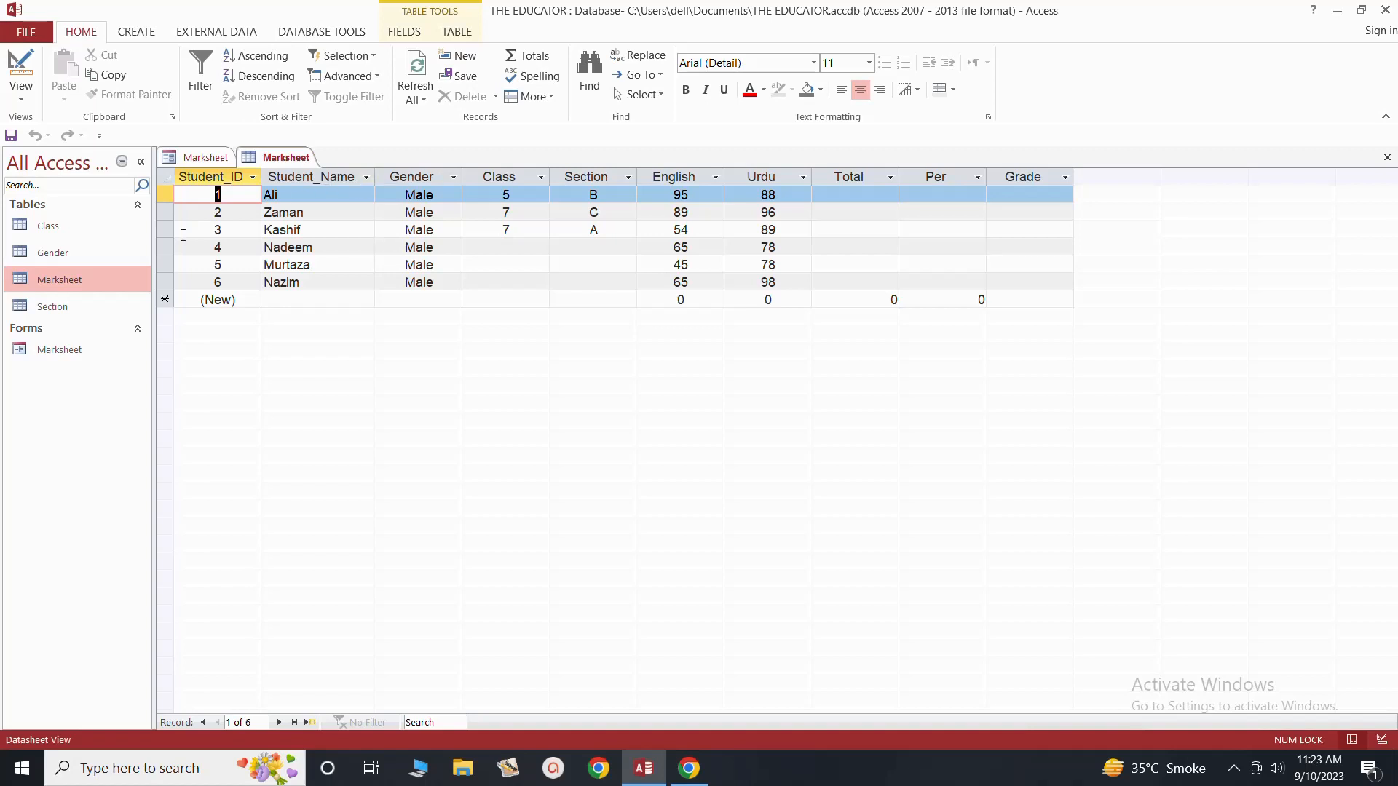
{"action": "left_click", "coordinate": [197, 161]}
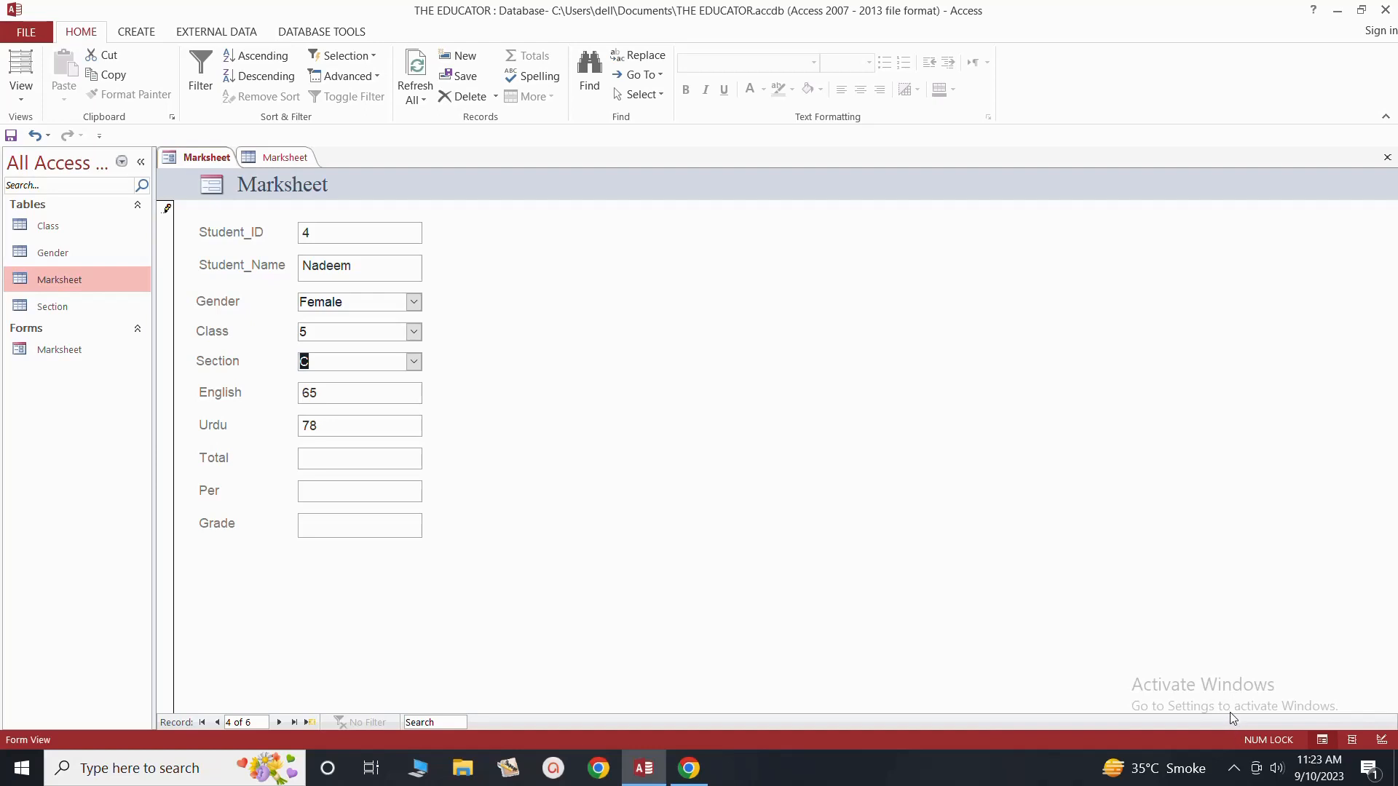
{"action": "left_click", "coordinate": [1233, 768]}
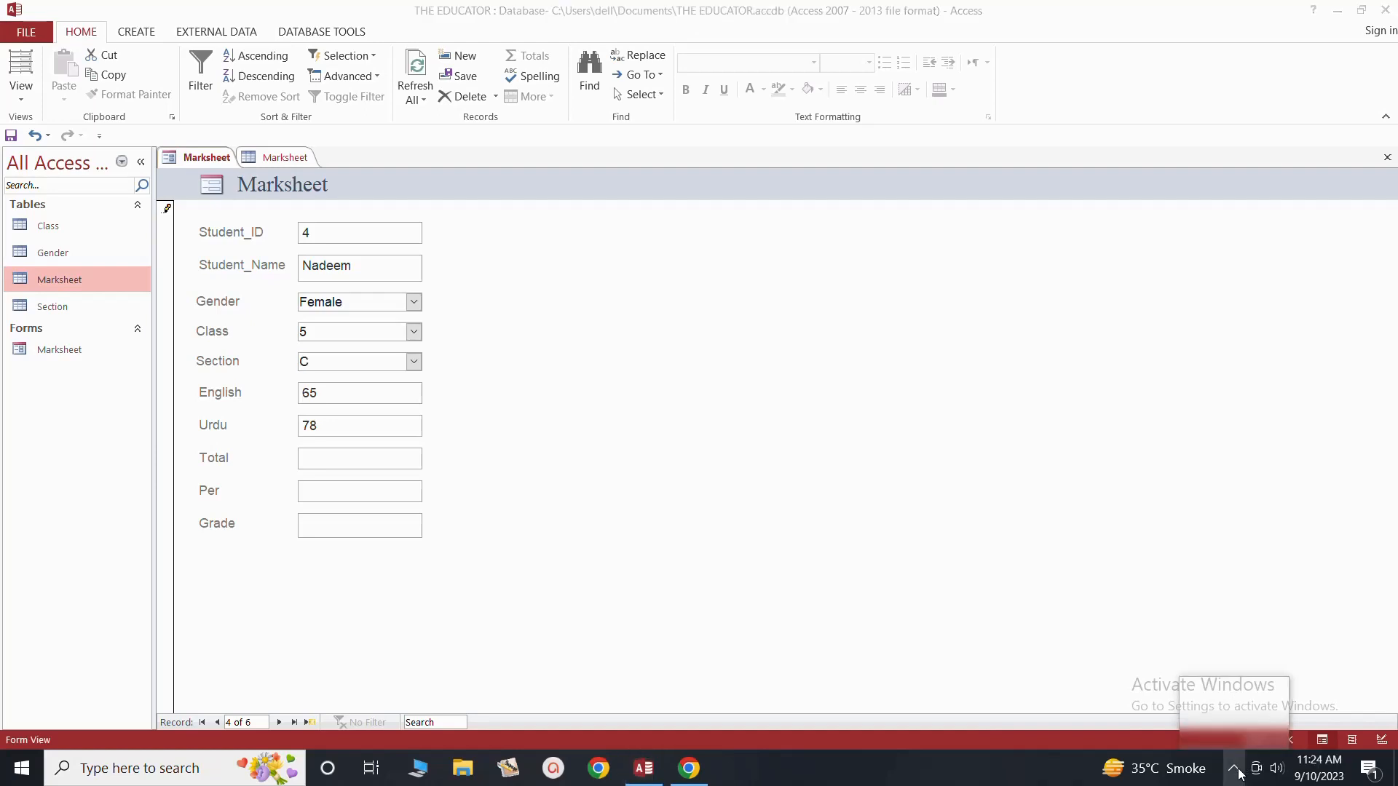
{"action": "left_click", "coordinate": [1270, 731]}
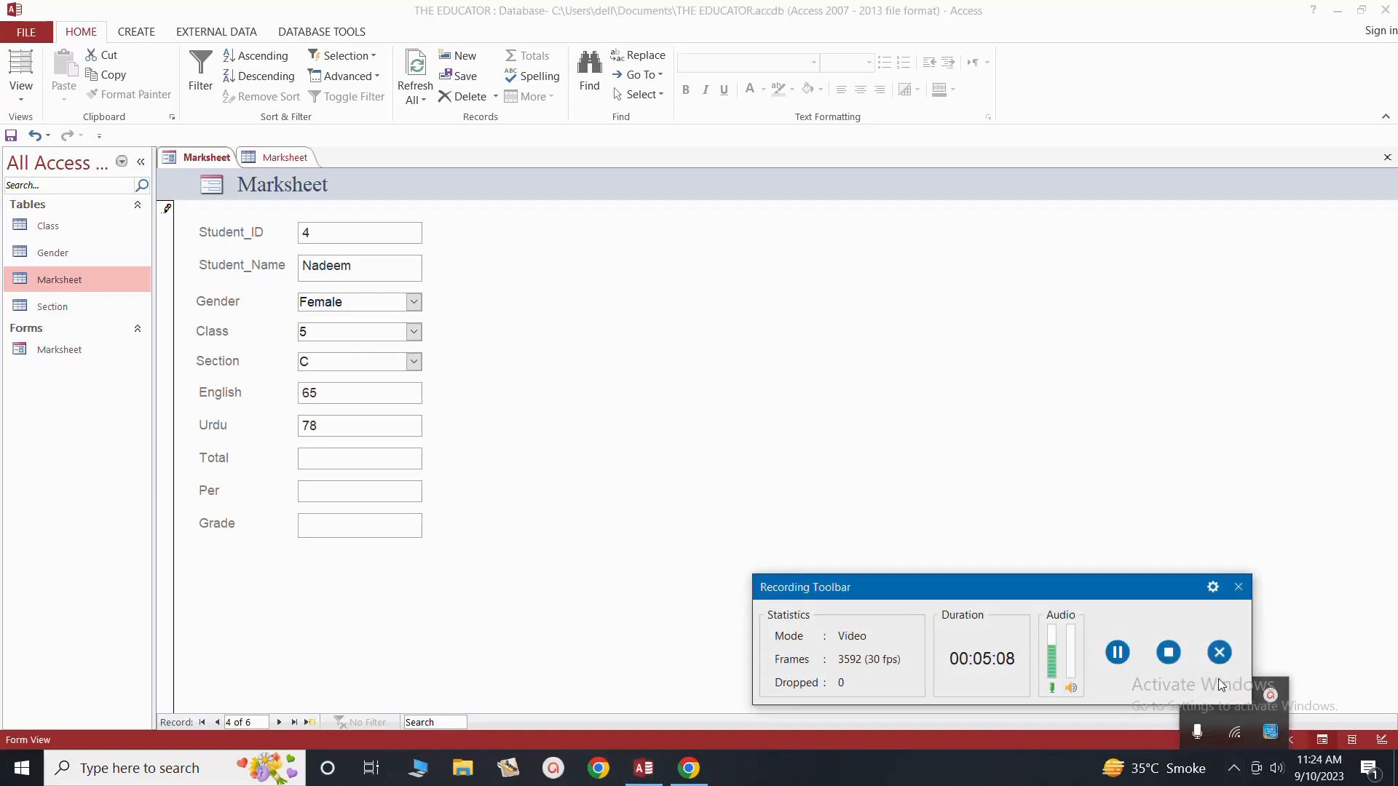
{"action": "left_click", "coordinate": [1169, 655]}
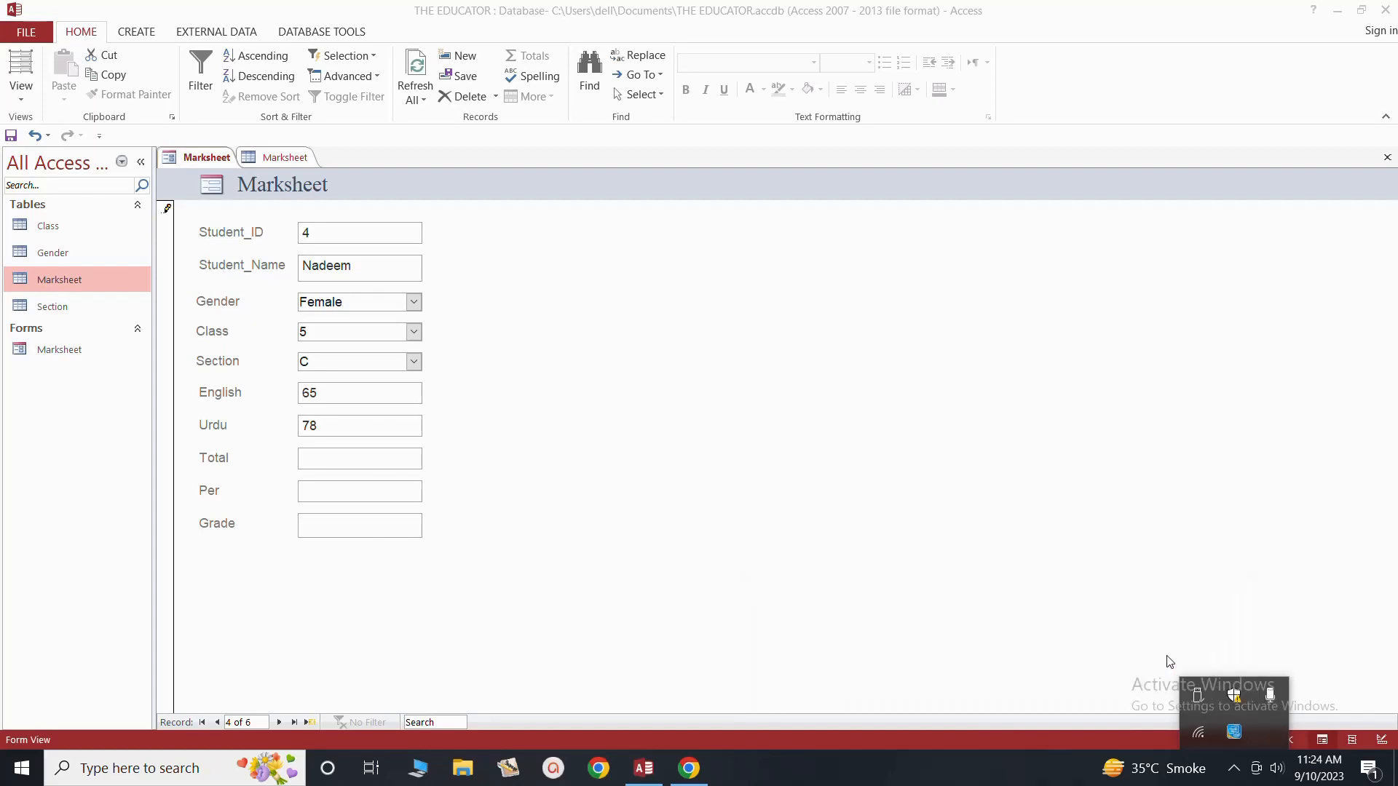